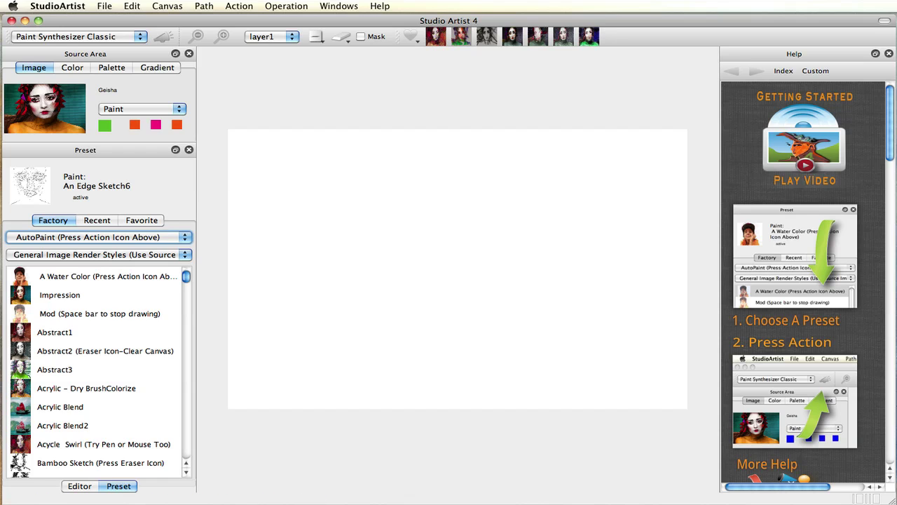
Auto-paint the canvas from the source image with the A Water Color preset, switching to the Impression preset during painting
click(73, 281)
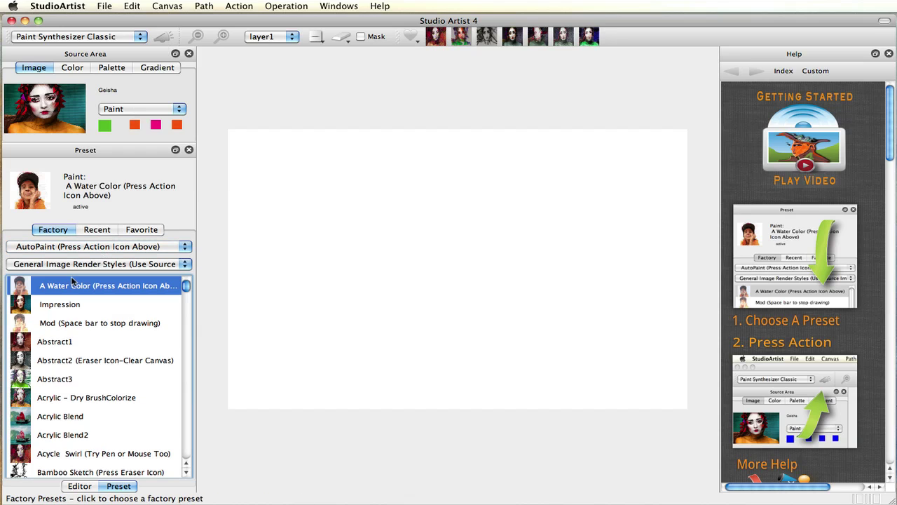
click(169, 37)
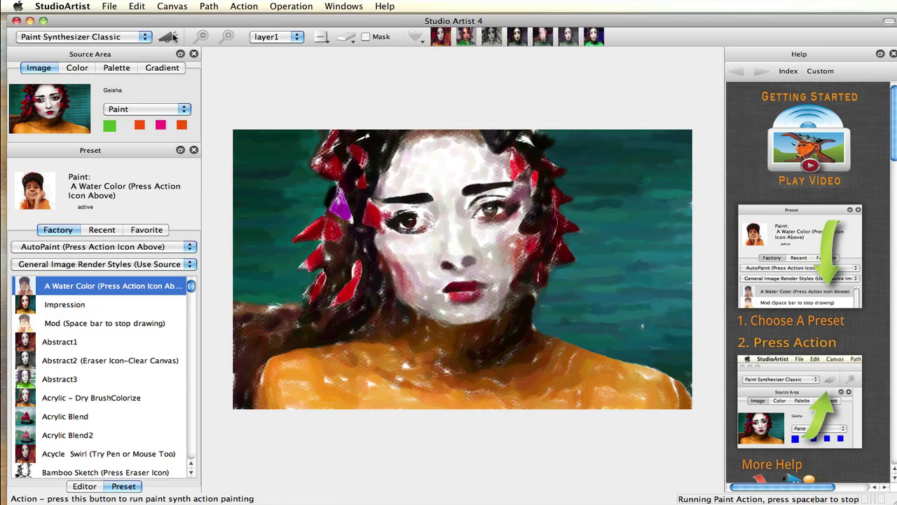
click(70, 304)
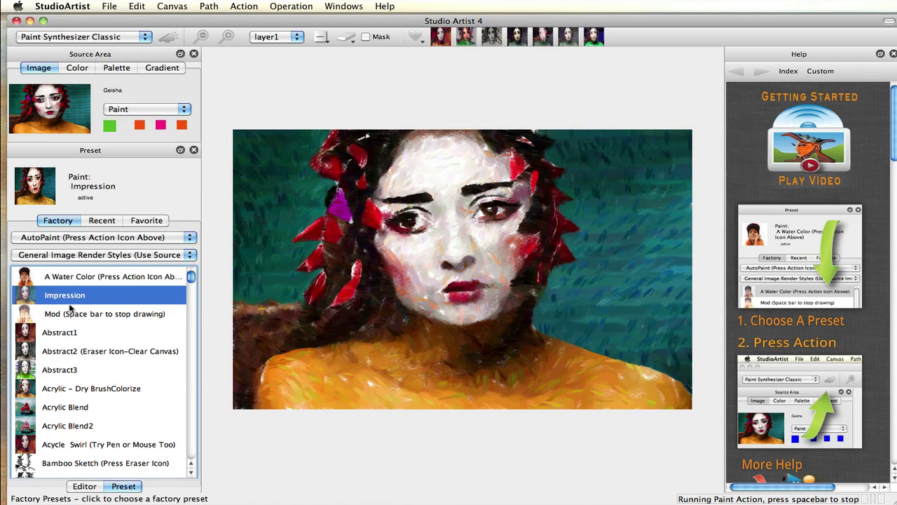
Clear the canvas and auto-paint it with the Charcoal3 preset followed by the Cartoon4 preset
drag(190, 276, 189, 301)
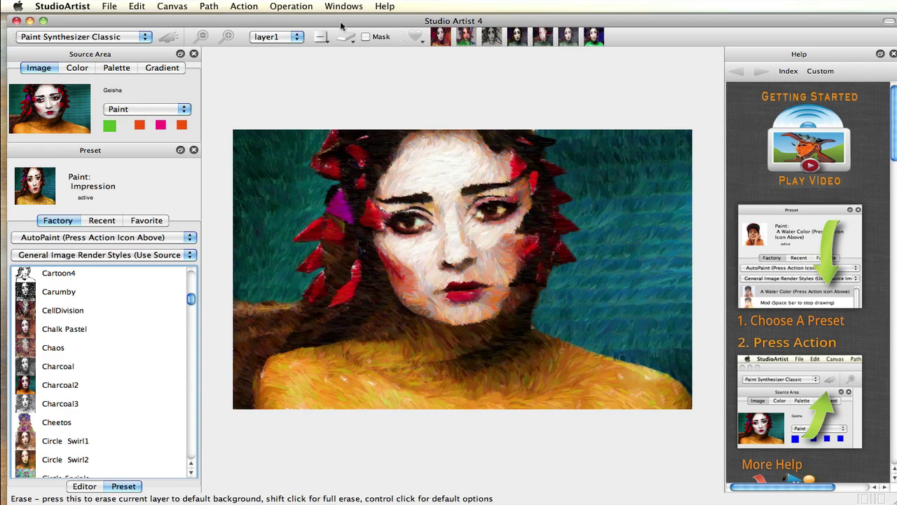
click(321, 36)
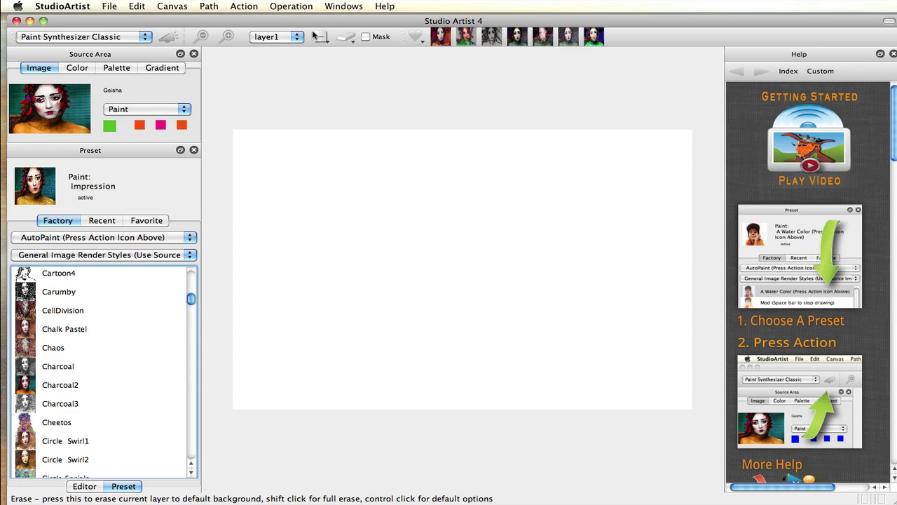
click(44, 404)
click(170, 37)
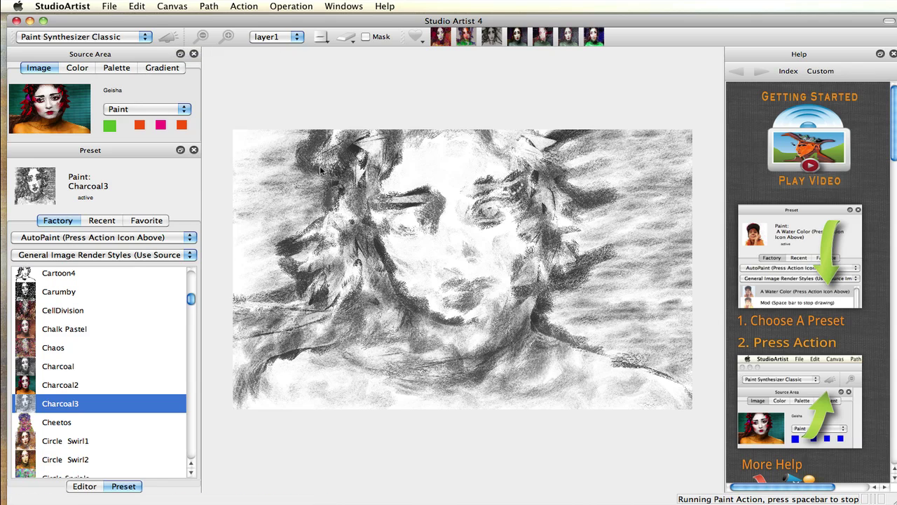
click(62, 275)
click(168, 38)
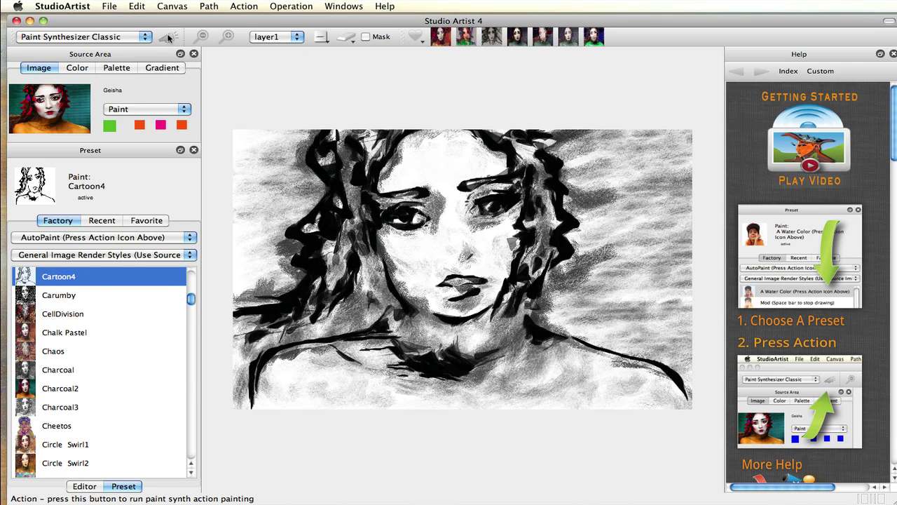
Clear the canvas and hand-paint the portrait with the GrowRegionHatch2 preset from the Assisted or Auto Render Styles
click(93, 238)
click(114, 247)
drag(191, 278, 190, 335)
click(83, 408)
click(346, 37)
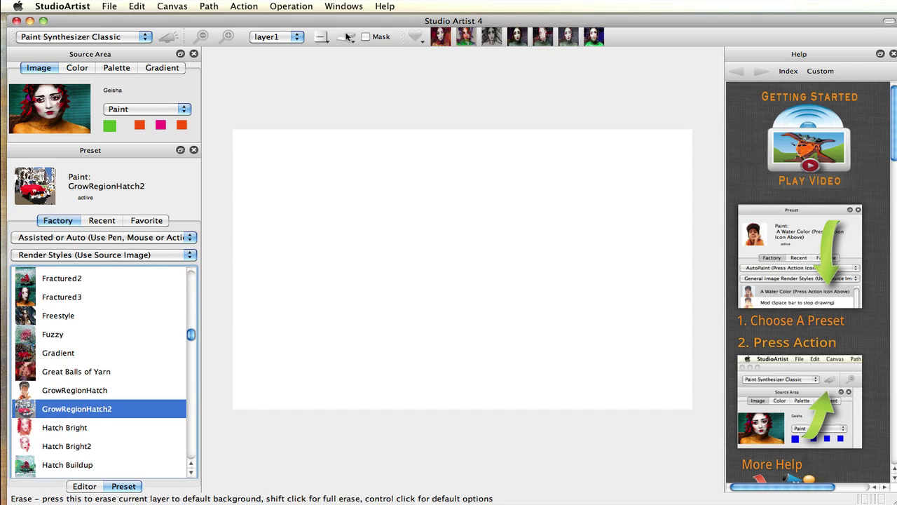
mouse_move(512, 180)
mouse_down()
mouse_move(441, 164)
mouse_move(378, 308)
mouse_move(469, 216)
mouse_move(281, 232)
mouse_move(407, 370)
mouse_move(505, 295)
mouse_move(680, 185)
mouse_move(563, 385)
mouse_move(561, 224)
mouse_move(273, 257)
mouse_move(323, 267)
mouse_move(351, 329)
mouse_move(393, 210)
mouse_move(645, 427)
mouse_up()
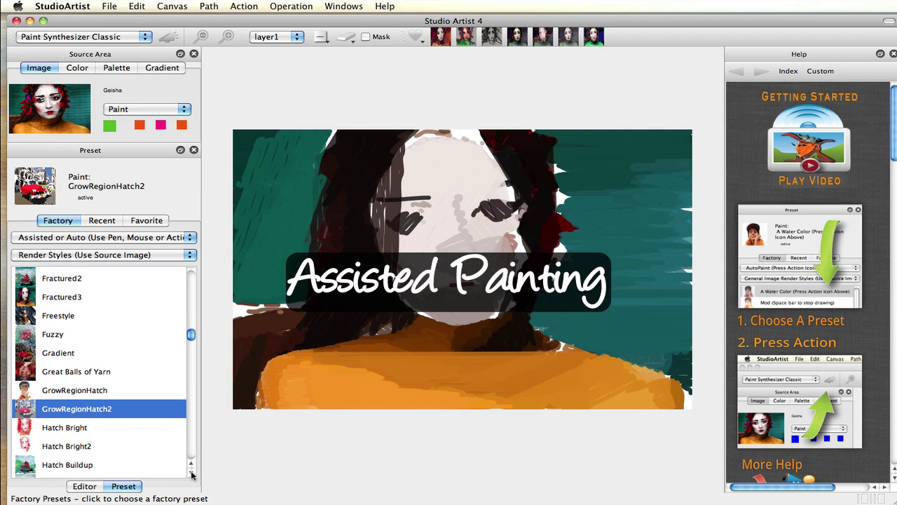
Paint detail over the face and hair with the Hatch Region preset and add Hatch Sketch strokes
scroll(192, 475, down, 3)
click(70, 446)
mouse_move(413, 199)
mouse_down()
mouse_move(459, 292)
mouse_move(473, 297)
mouse_move(532, 231)
mouse_move(413, 182)
mouse_move(364, 280)
mouse_move(462, 133)
mouse_move(393, 168)
mouse_move(351, 281)
mouse_up()
click(65, 465)
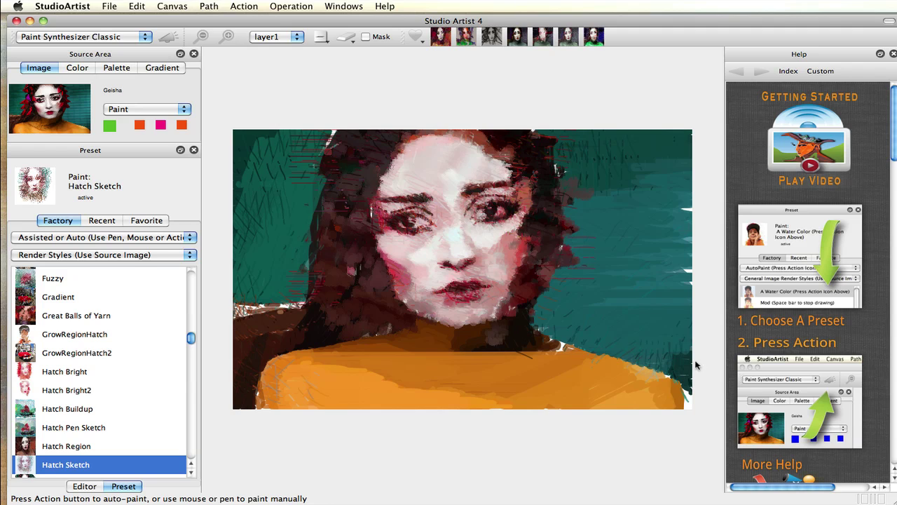
Auto-paint dark outlines over the portrait with the An Edge Sketch6 preset from the AutoPaint Sketch Styles
click(96, 237)
click(80, 231)
click(77, 254)
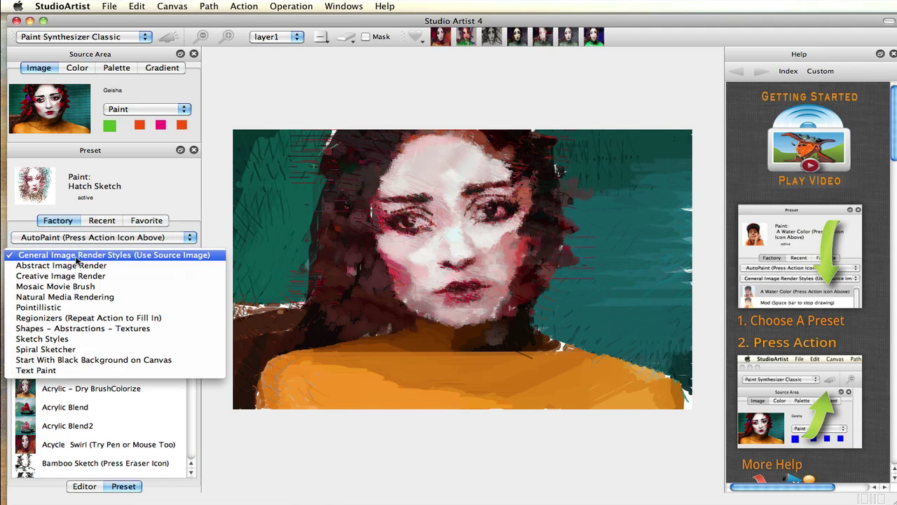
click(70, 338)
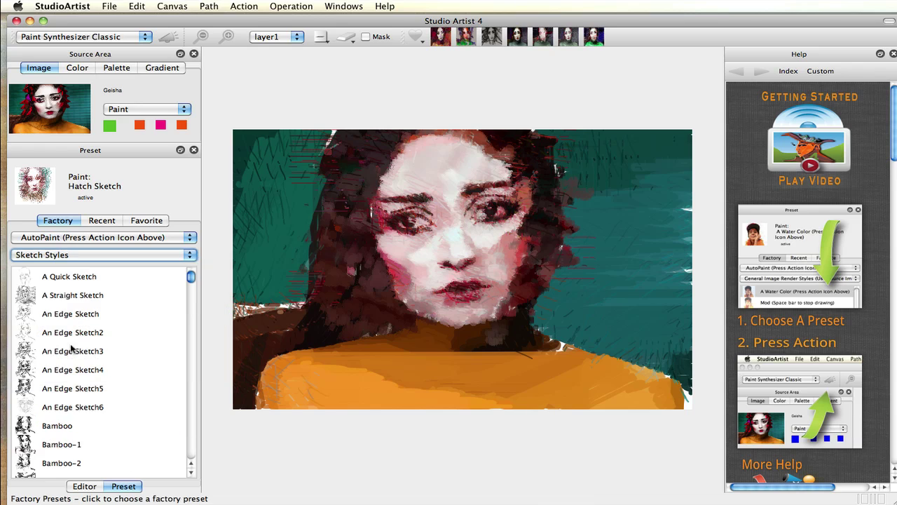
click(79, 409)
click(166, 37)
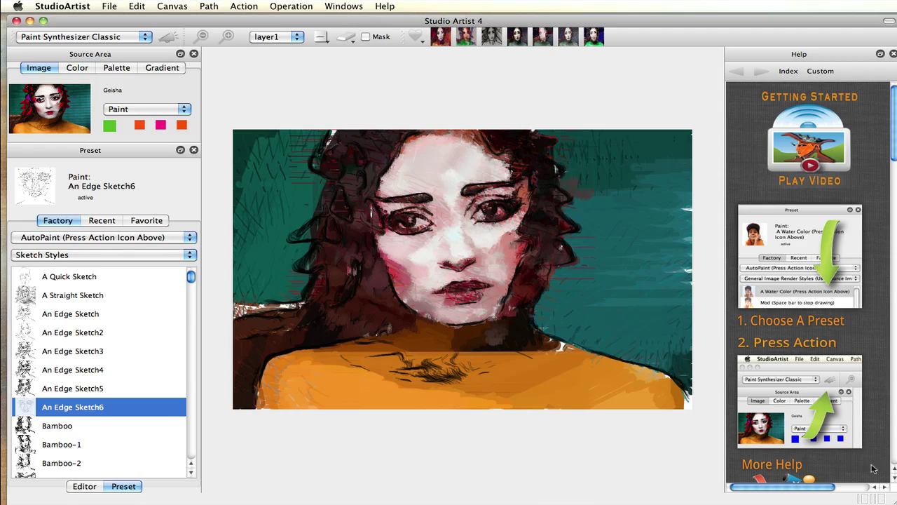
scroll(893, 154, down, 10)
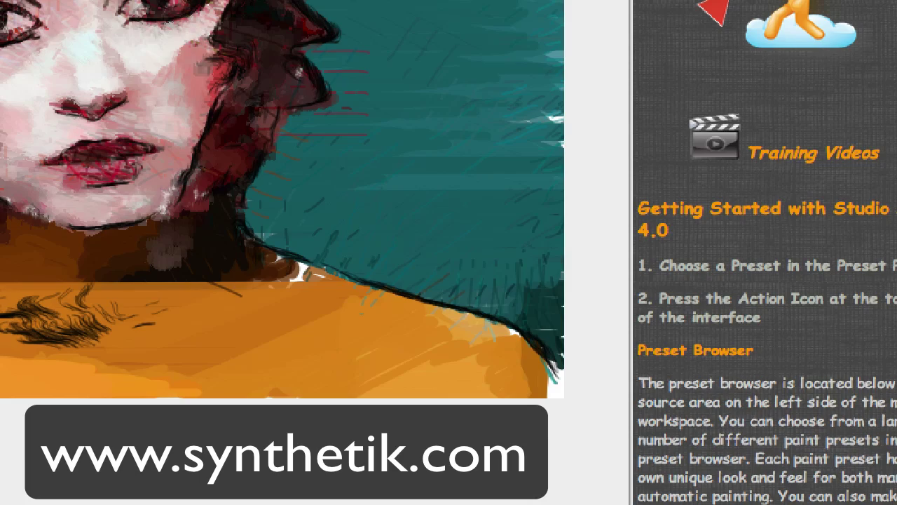
scroll(841, 210, up, 10)
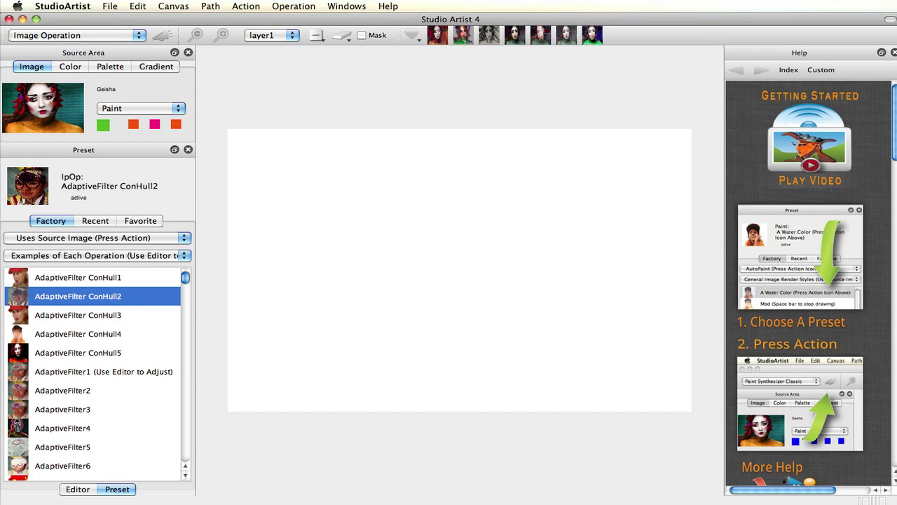
click(90, 35)
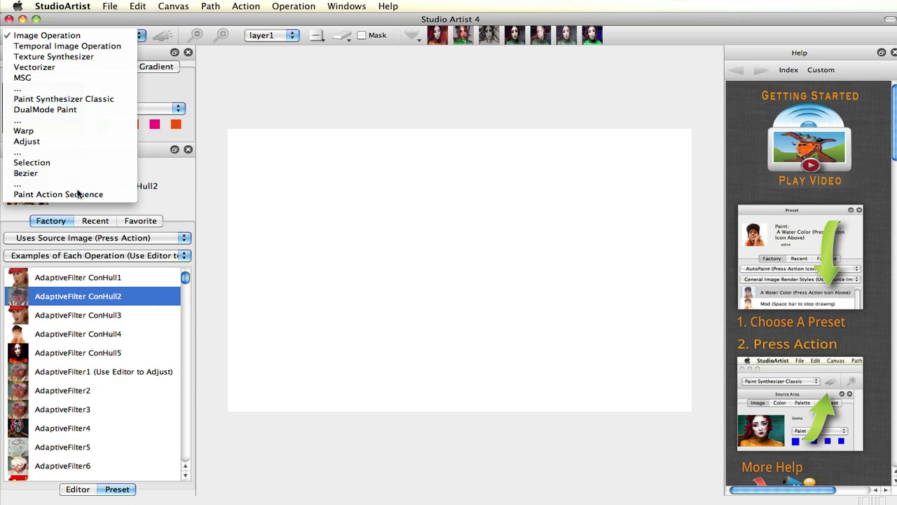
click(84, 35)
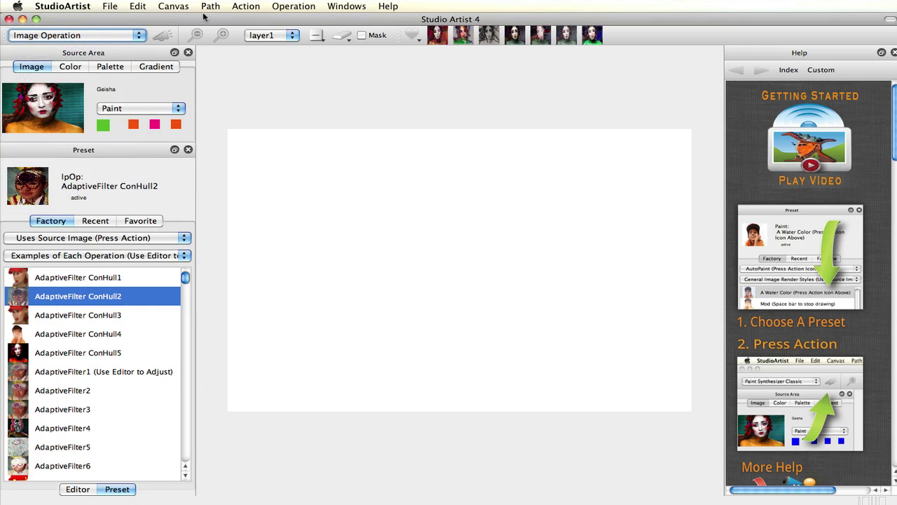
click(303, 5)
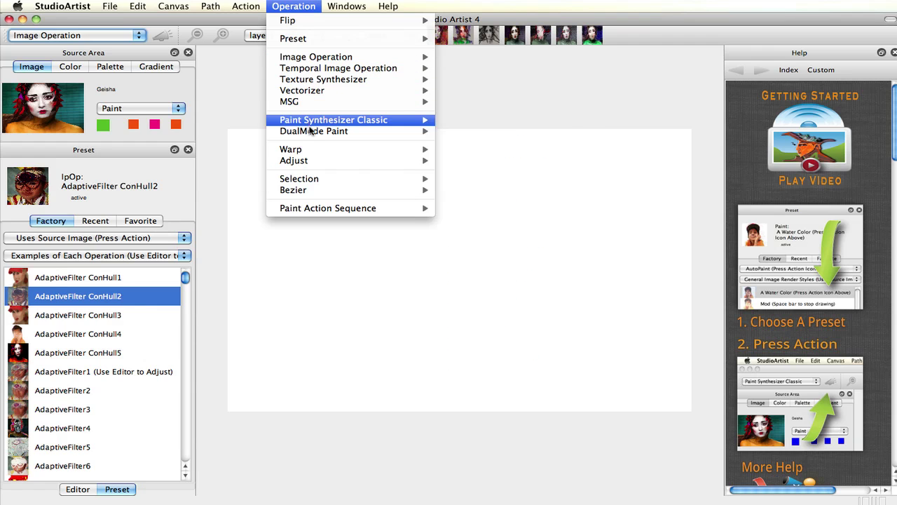
click(311, 217)
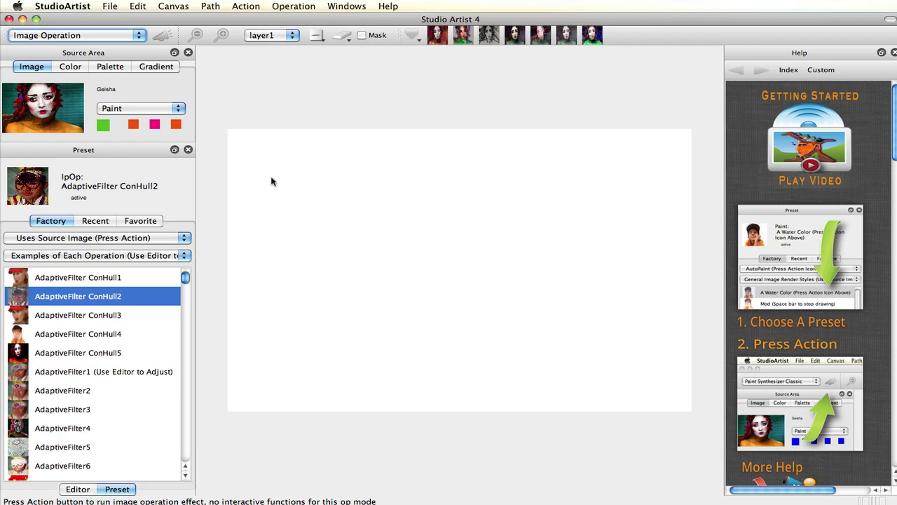
In Image Operation mode, render the source image with the AdaptiveFilter ConHull2 preset
click(73, 37)
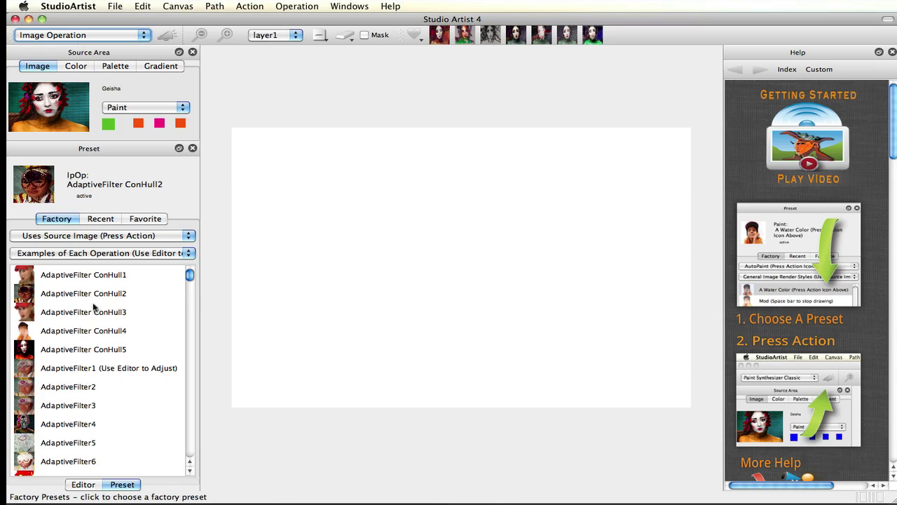
click(77, 293)
click(161, 36)
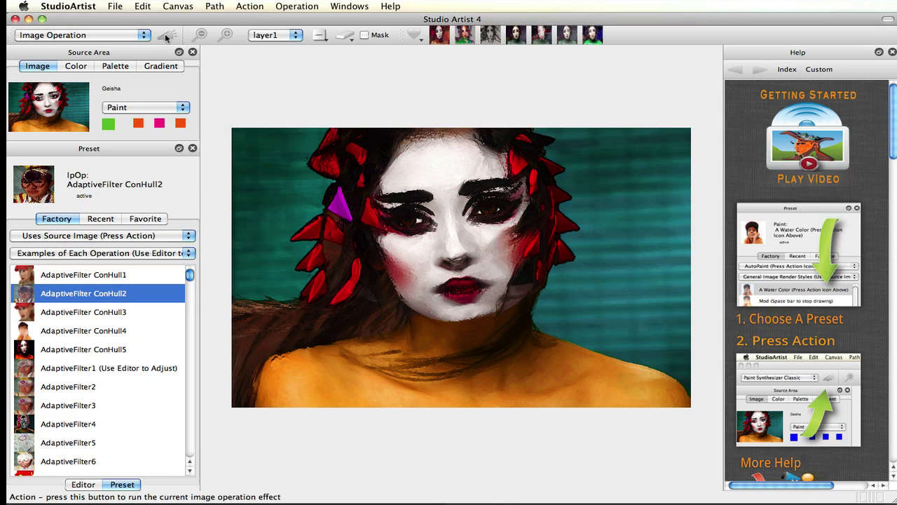
Render the source image with the Color Simplify4 image operation preset
drag(189, 275, 189, 307)
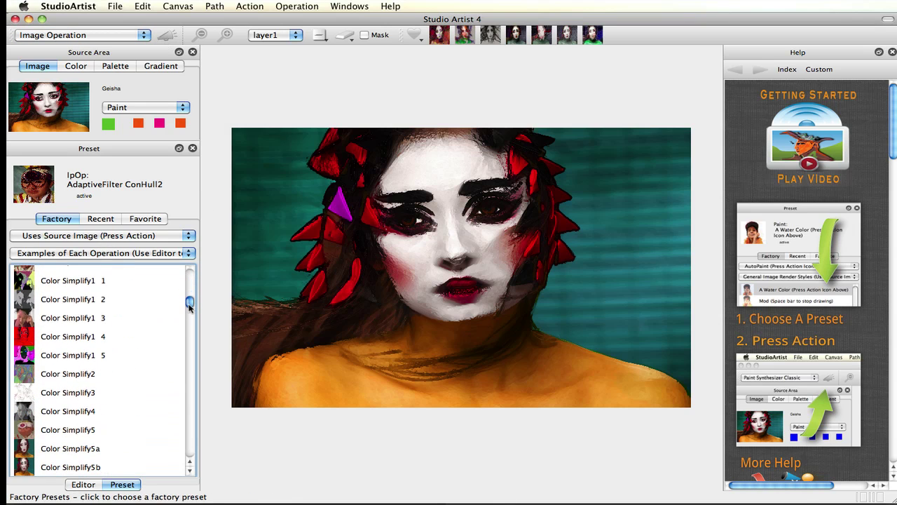
click(66, 417)
click(169, 35)
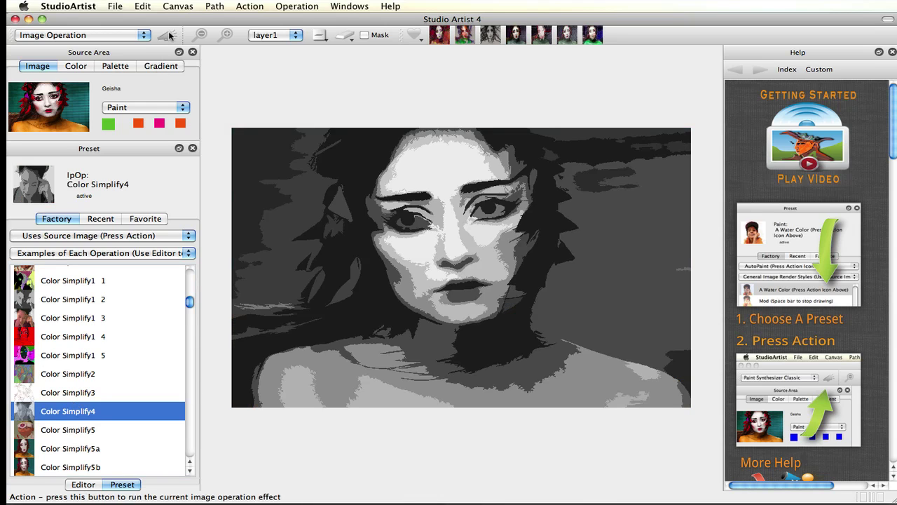
Render the source image with the Rank Area Filter5 preset, followed by the Rank Multiscale Filter3 preset
drag(189, 301, 194, 398)
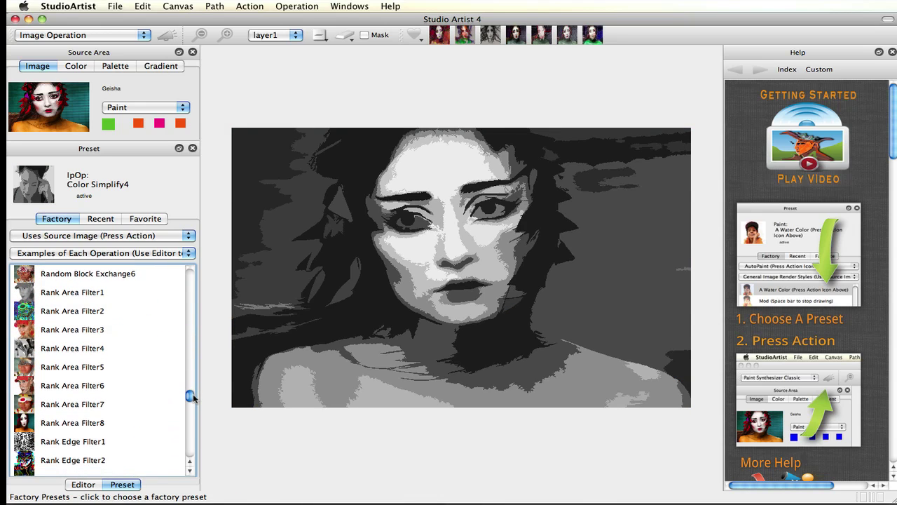
click(105, 366)
click(165, 35)
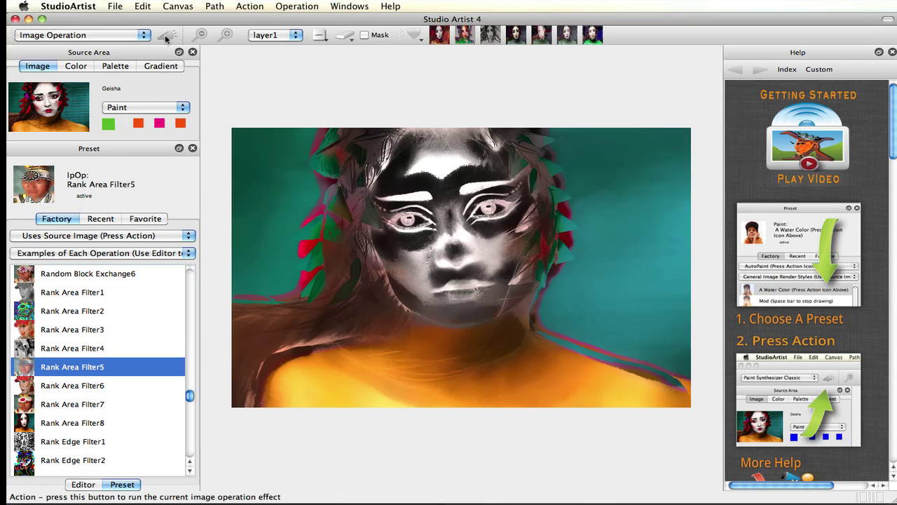
drag(189, 395, 185, 409)
click(120, 346)
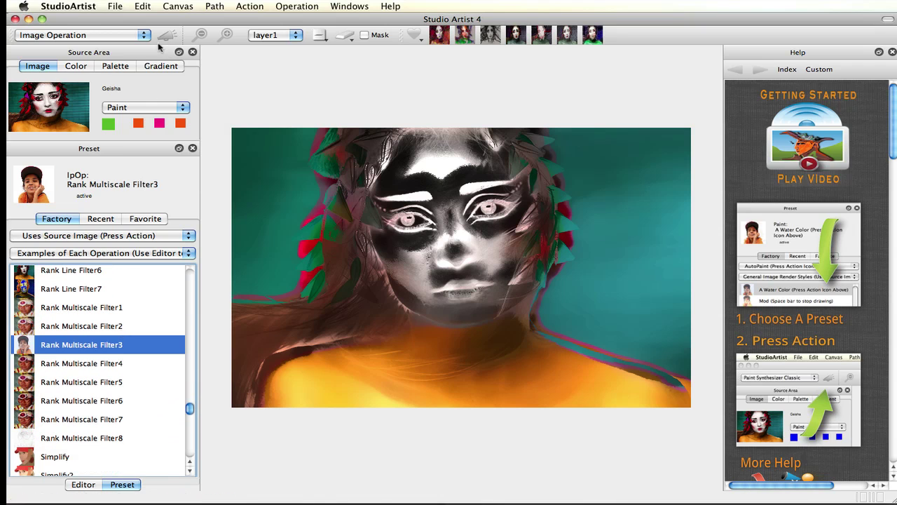
Render the source image as line drawings with the Sketch Edge9b and Sketch Edge9a presets
drag(190, 408, 189, 418)
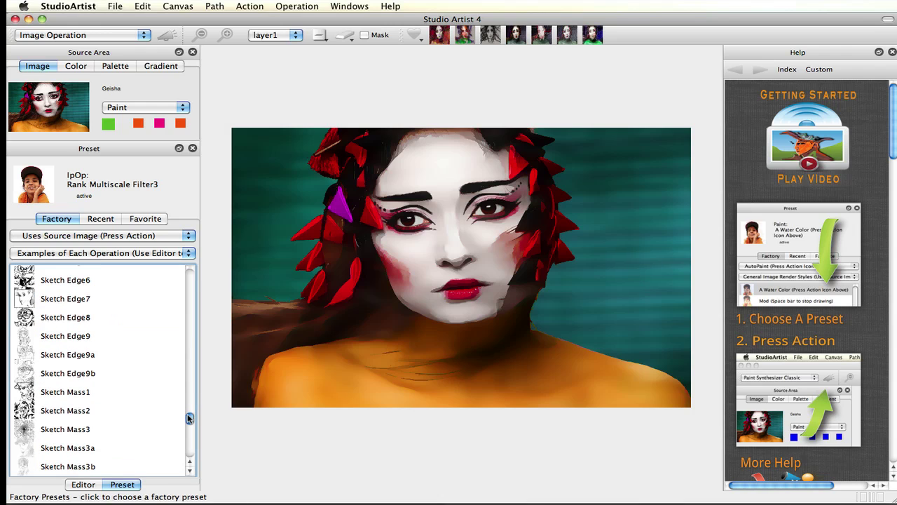
click(70, 372)
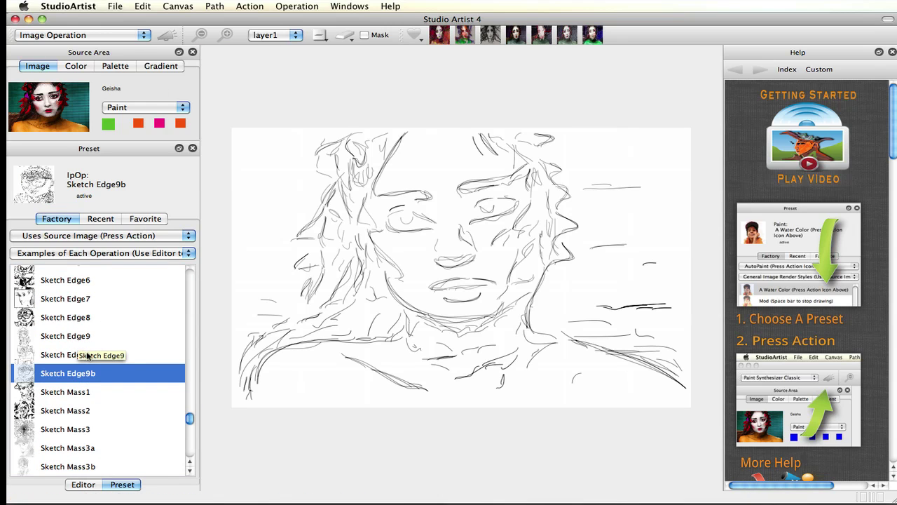
click(80, 355)
Render the source image with the Smart Blur9b image operation preset
drag(189, 418, 189, 430)
click(84, 405)
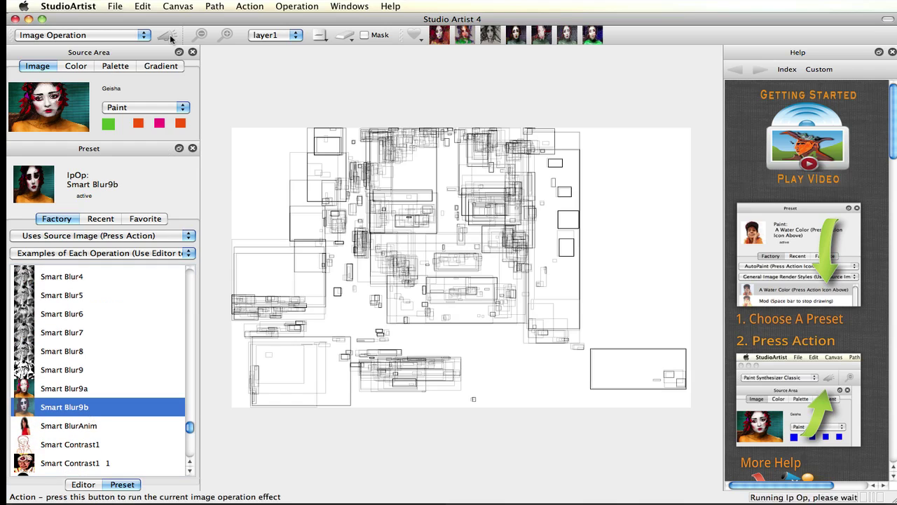
click(170, 36)
Set the Smart Blur operation's Displace Amount to 11 in the preset's editable parameters and rerun the effect
click(82, 483)
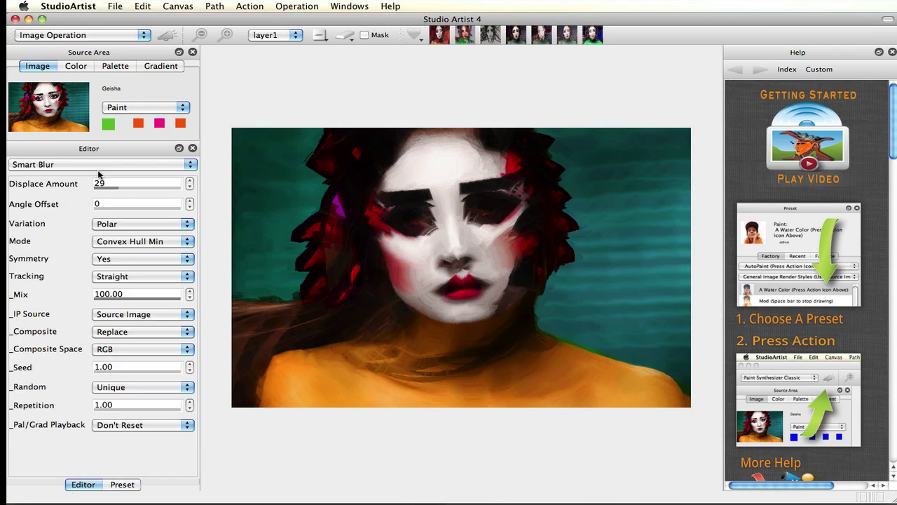
click(102, 163)
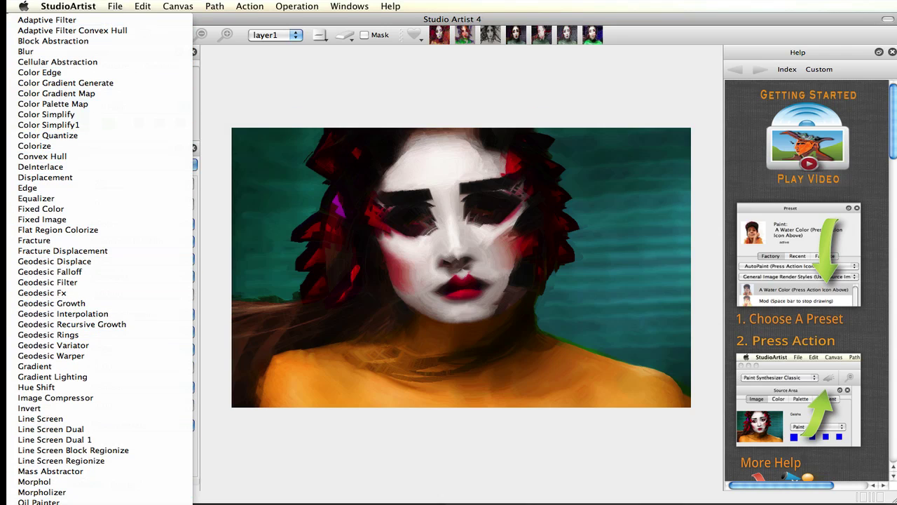
key(Escape)
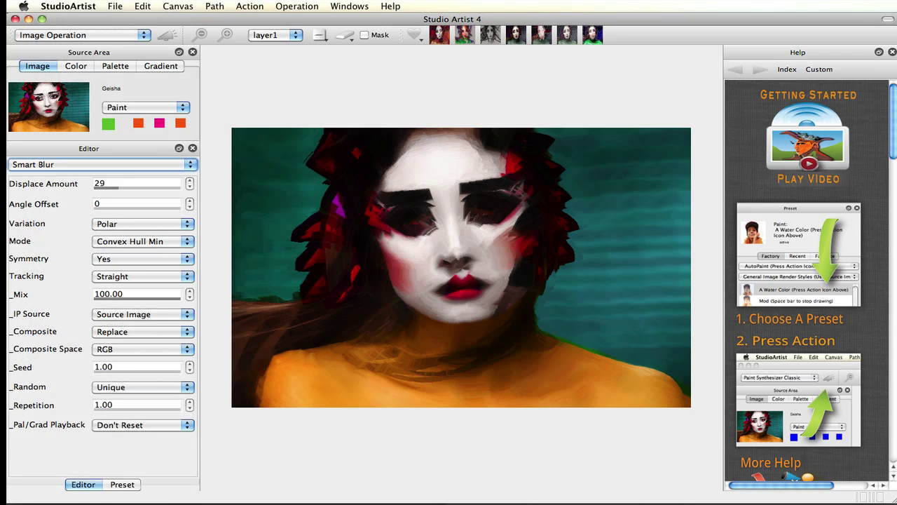
click(103, 188)
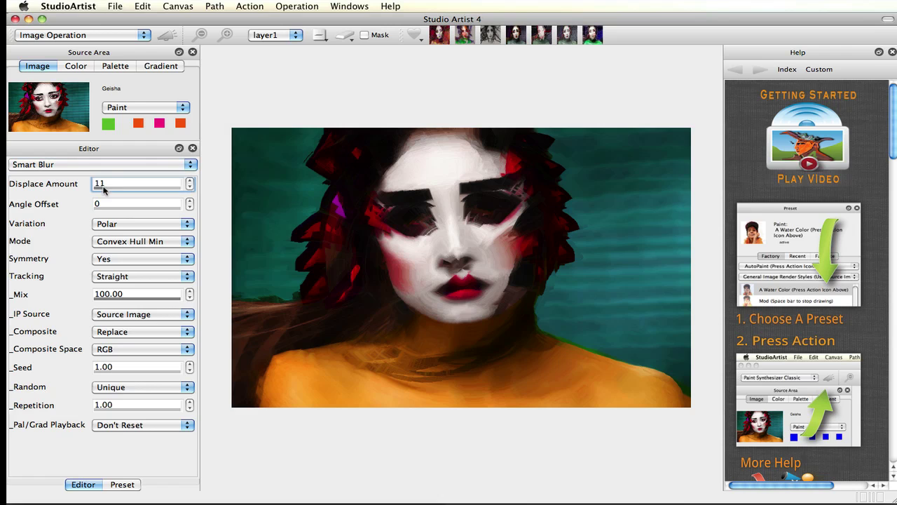
click(166, 35)
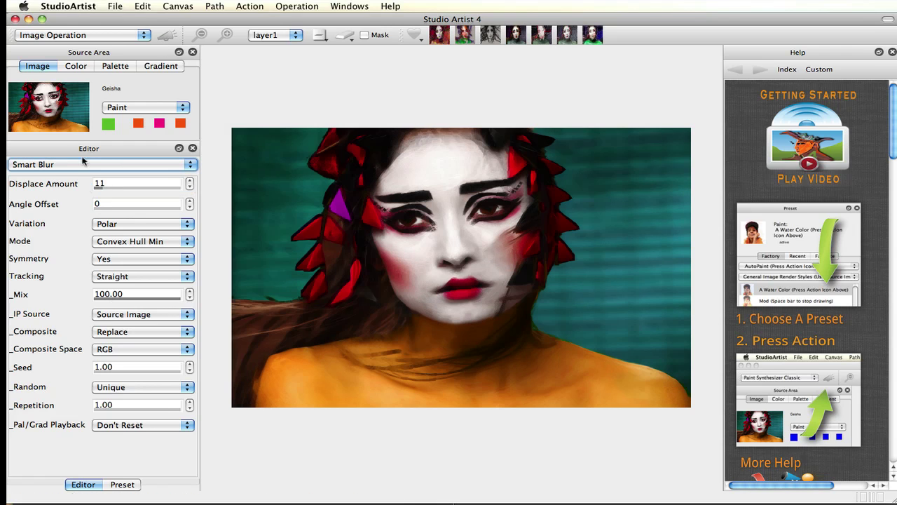
Switch the image operation from Smart Blur to Adaptive Filter and run it on the source image
click(78, 164)
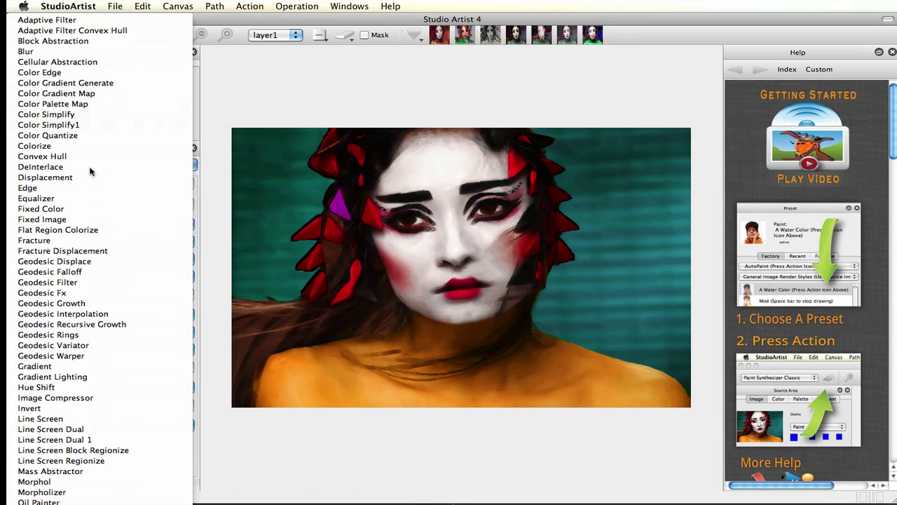
click(78, 21)
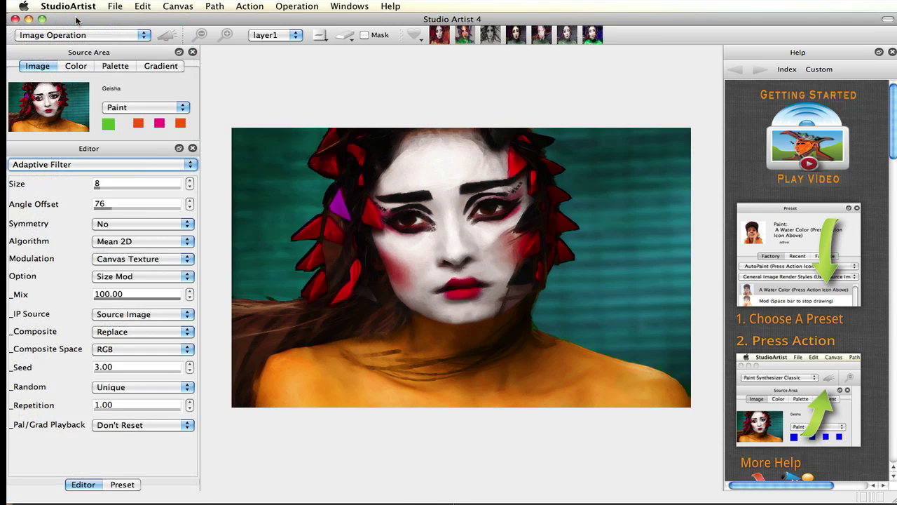
click(168, 39)
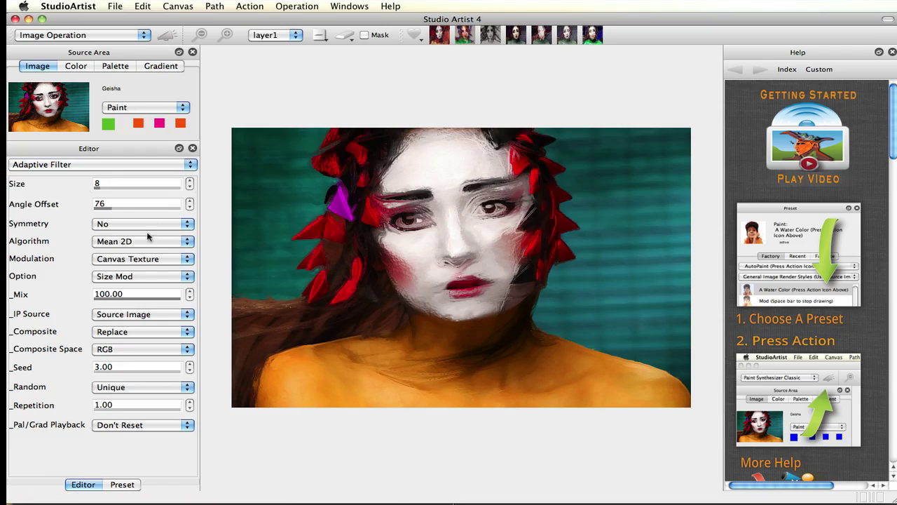
click(133, 263)
click(140, 276)
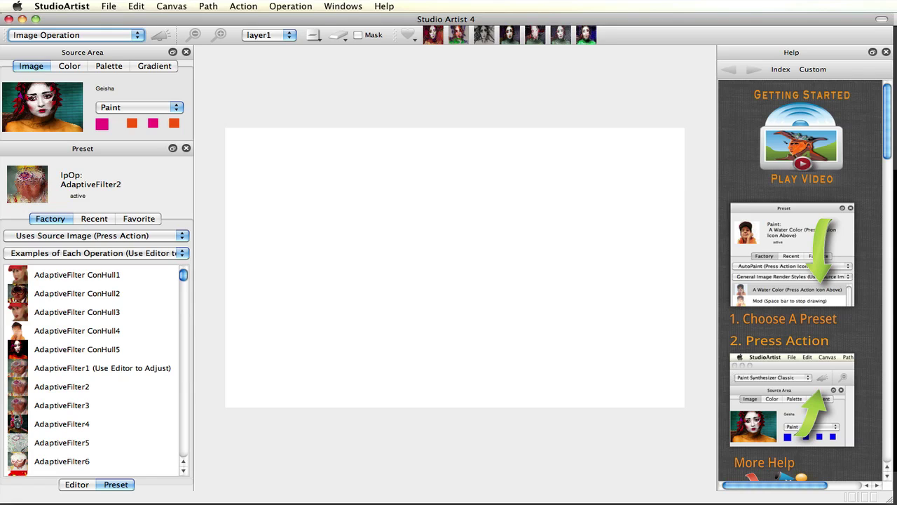
Switch to DualMode Paint and paint on the canvas with the CircularDrop and Dancing Branches presets
click(101, 35)
click(56, 108)
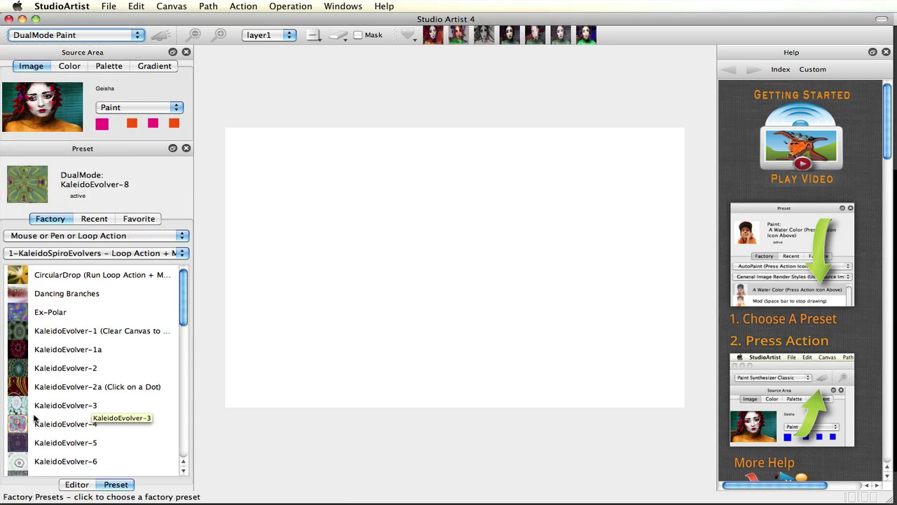
click(56, 275)
click(414, 214)
mouse_move(433, 213)
mouse_down()
mouse_move(502, 340)
mouse_move(474, 206)
mouse_move(400, 324)
mouse_move(399, 240)
mouse_move(367, 175)
mouse_move(342, 332)
mouse_move(379, 248)
mouse_move(517, 272)
mouse_move(460, 180)
mouse_move(114, 315)
mouse_up()
click(114, 304)
mouse_move(339, 252)
mouse_down()
mouse_move(496, 234)
mouse_move(593, 253)
mouse_move(504, 264)
mouse_move(469, 197)
mouse_move(364, 223)
mouse_move(345, 276)
mouse_move(323, 266)
mouse_move(509, 293)
mouse_move(363, 262)
mouse_move(357, 207)
mouse_move(458, 189)
mouse_move(534, 207)
mouse_move(499, 274)
mouse_move(283, 241)
mouse_up()
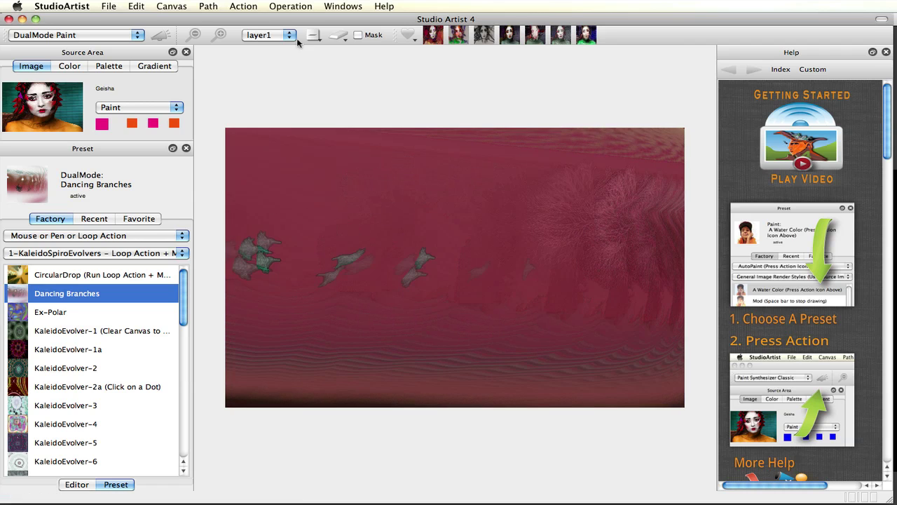
Run the loop action with Dancing Branches, switch the preset to KaleidoEvolver-2a and interact with the moving dots on the canvas
click(244, 7)
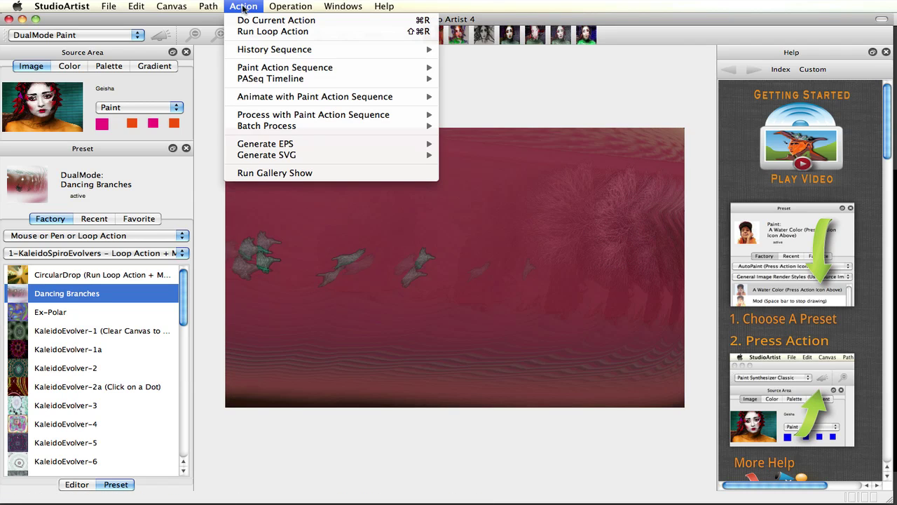
click(253, 19)
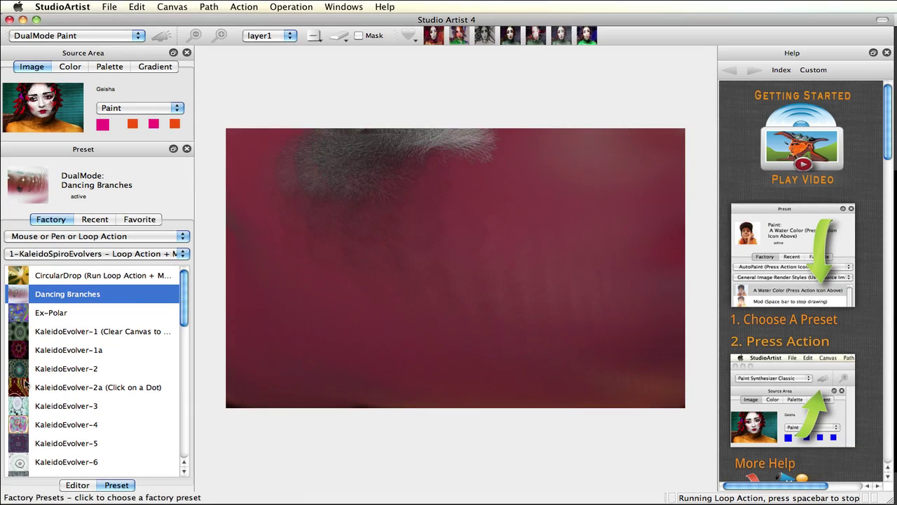
click(67, 387)
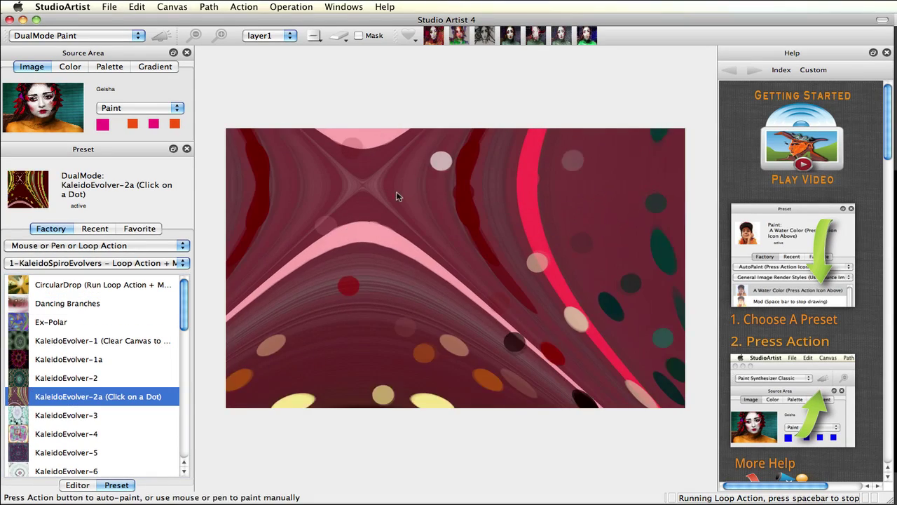
click(420, 223)
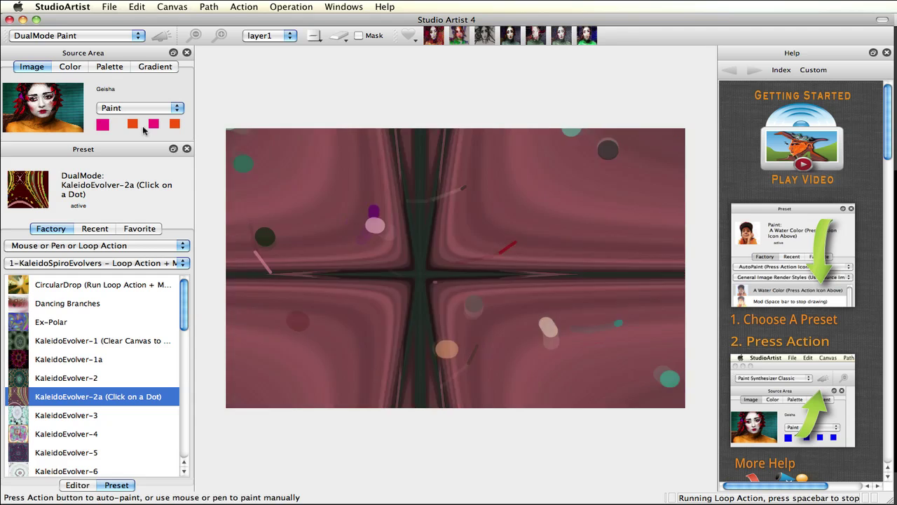
Set the source color to red and switch the running loop action to the CircularDrop preset
click(71, 66)
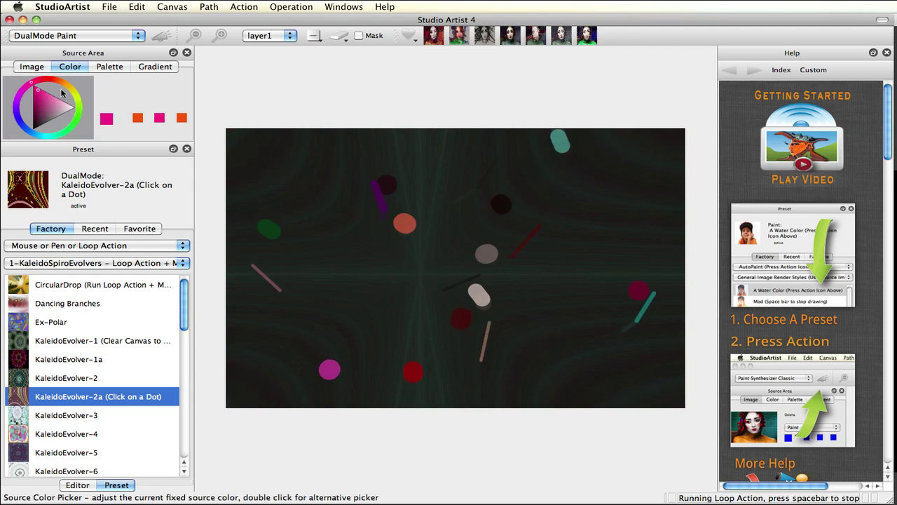
click(49, 82)
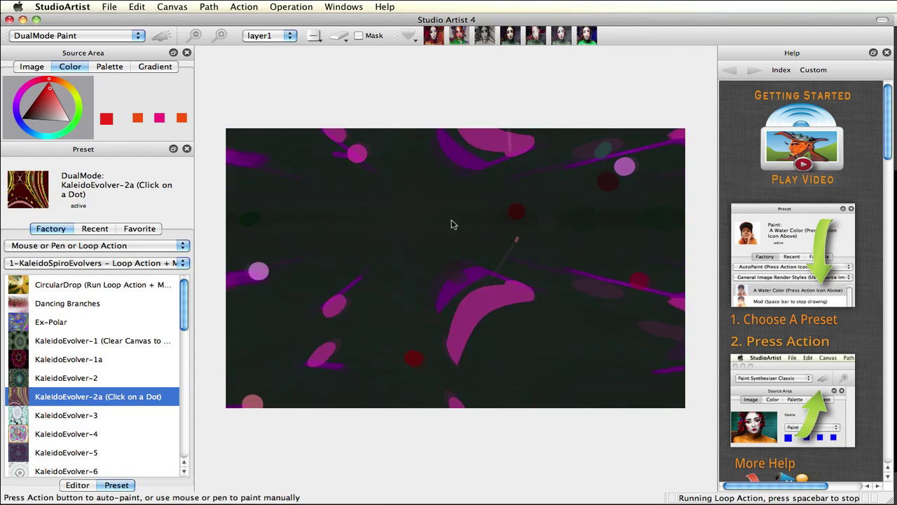
click(98, 285)
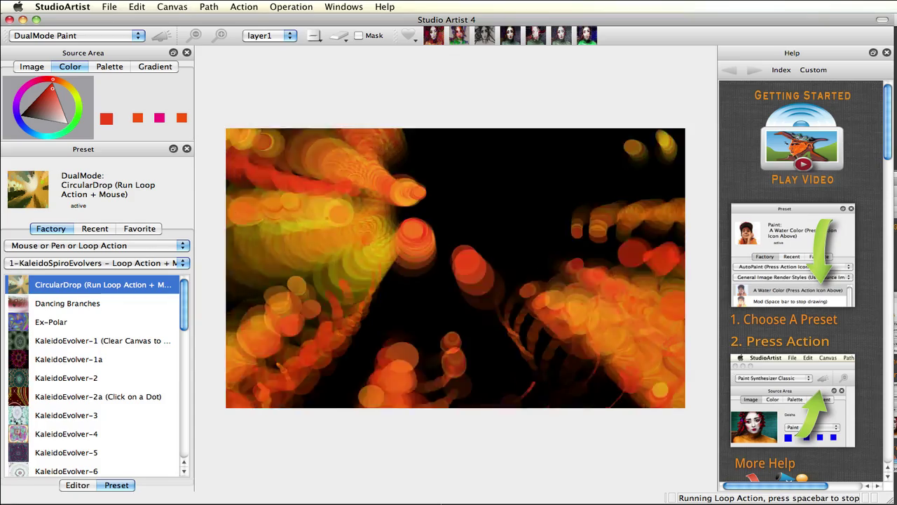
Change the source color to magenta, blue and green in turn while the CircularDrop loop action runs
click(24, 90)
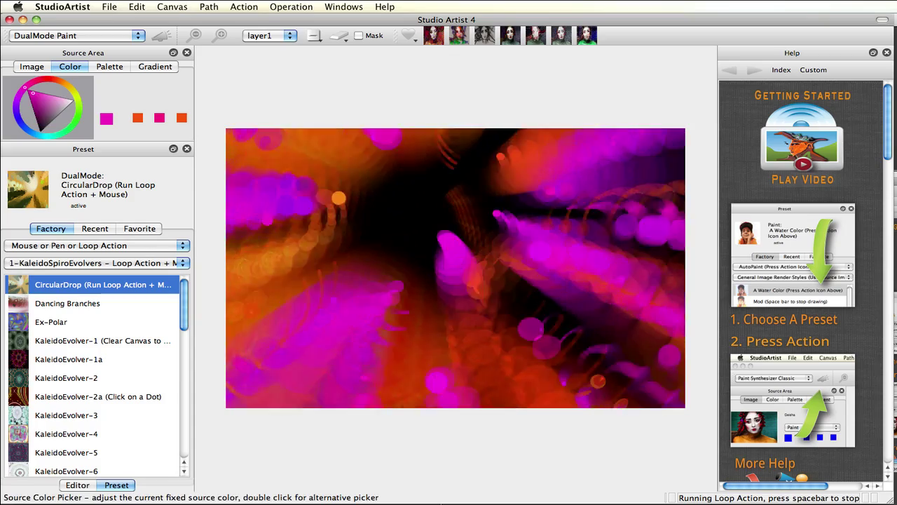
click(26, 127)
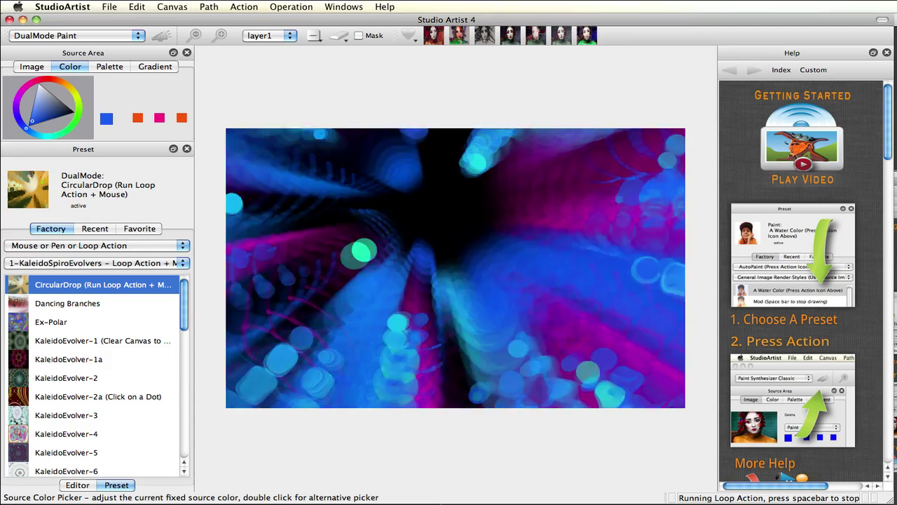
click(70, 124)
Switch the running loop action to the KaleidoEvolver-8 preset
scroll(94, 375, down, 3)
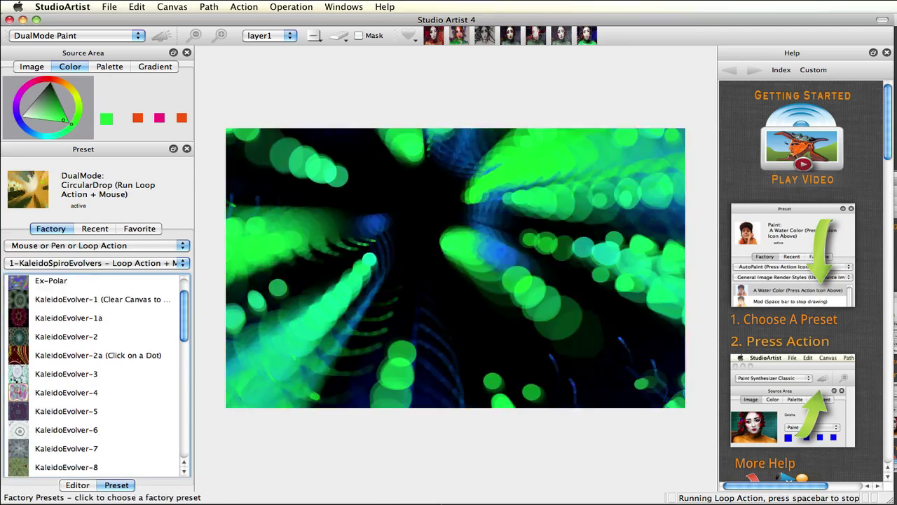
scroll(94, 375, down, 1)
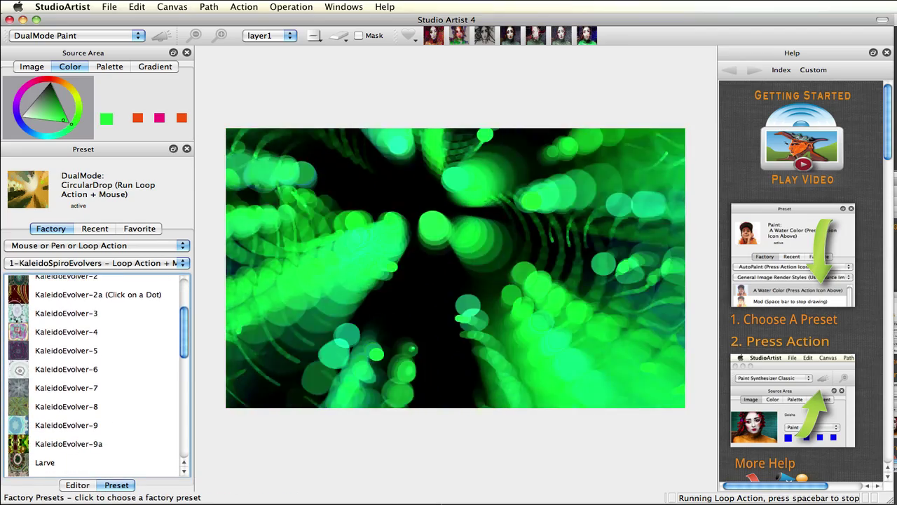
click(67, 406)
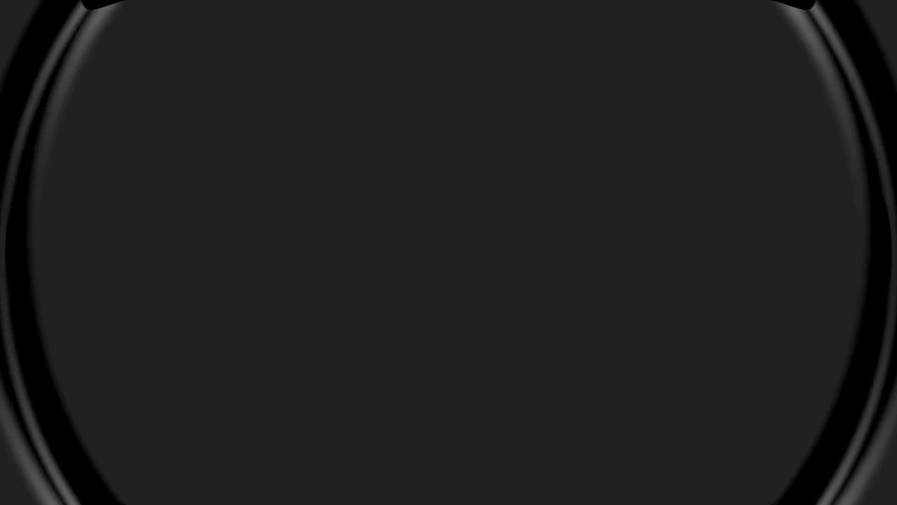
Switch to the Vectorizer and render the source image with the Easy Edge1 preset, followed by the Abstractlite2 preset
click(53, 34)
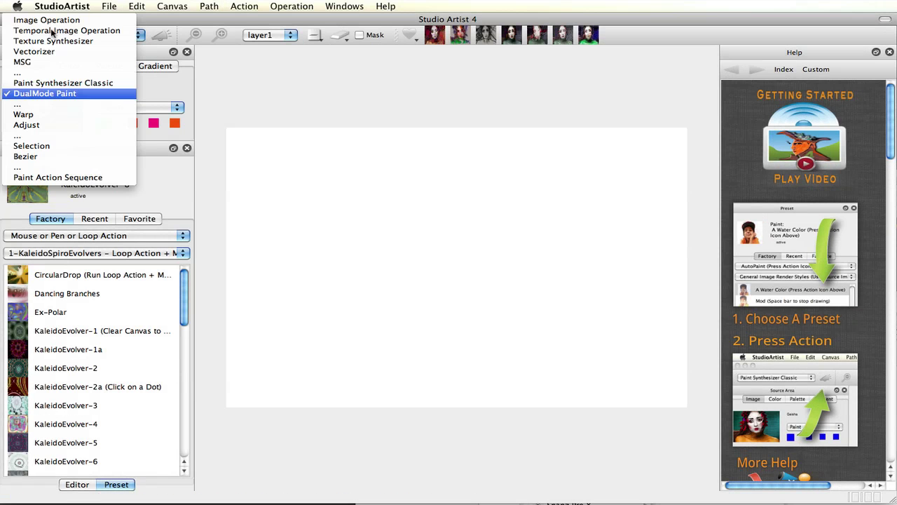
click(50, 51)
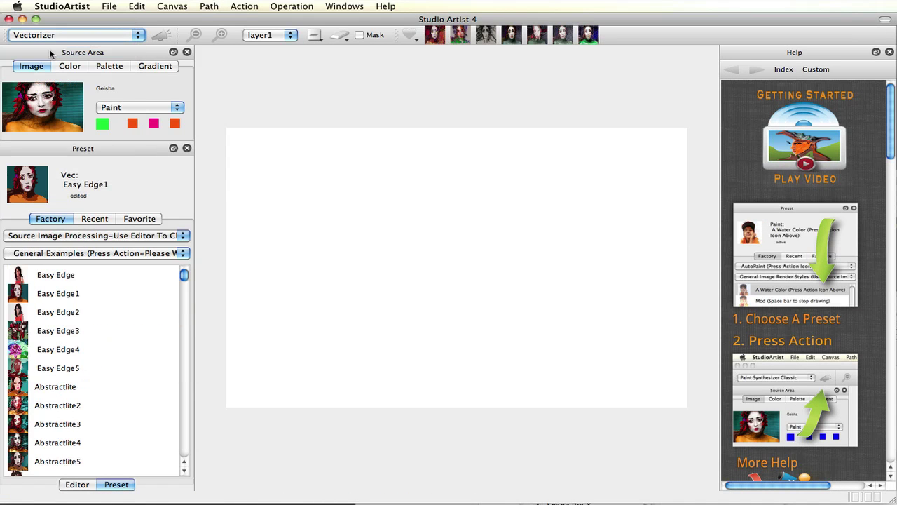
click(33, 298)
click(162, 34)
click(73, 405)
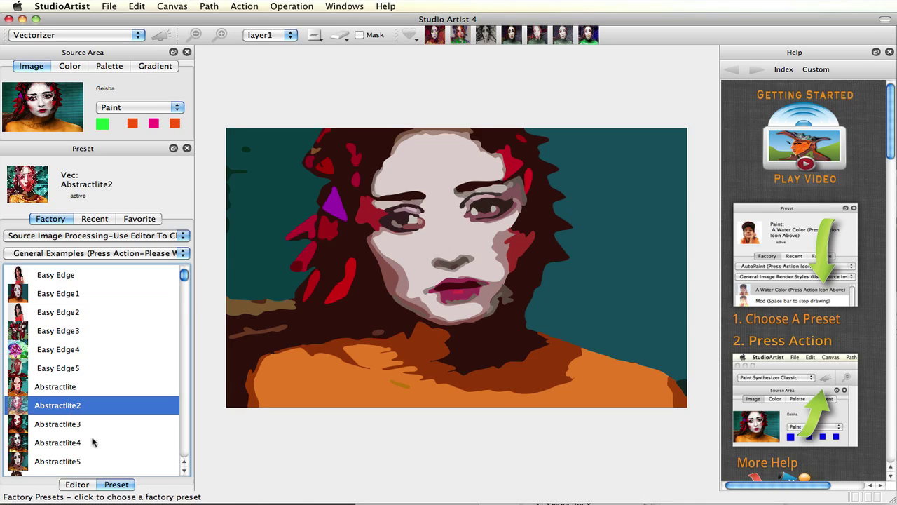
click(160, 36)
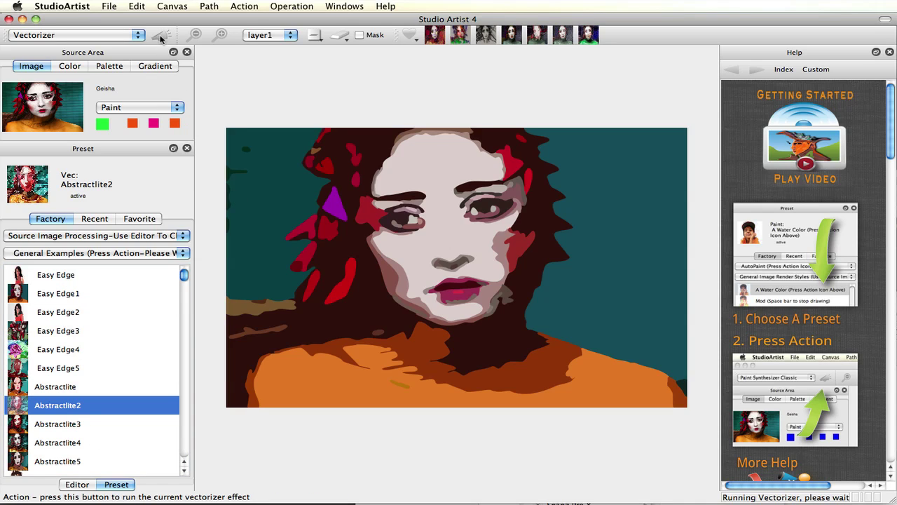
Render the source image with the Sketch 01 and Sketch 02 presets from the Sketch Effects (Clear Canvas to White) category
click(88, 253)
click(78, 275)
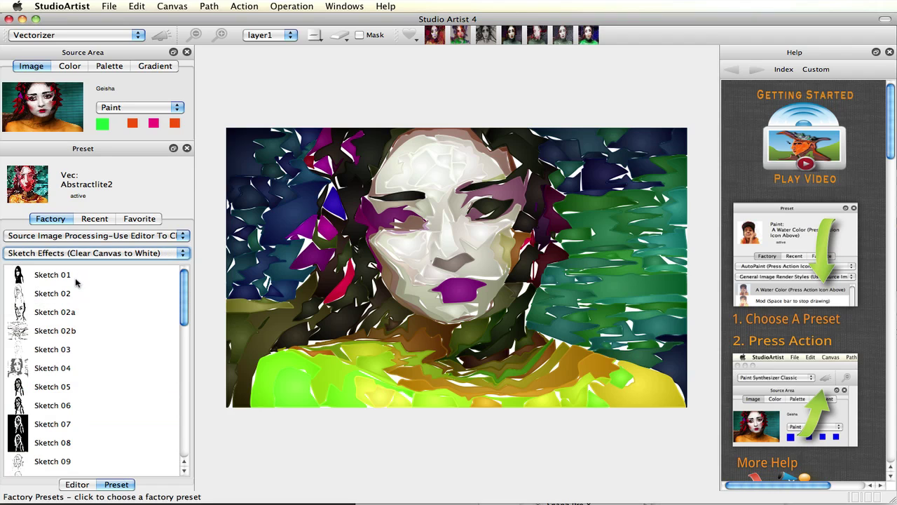
click(70, 278)
click(170, 36)
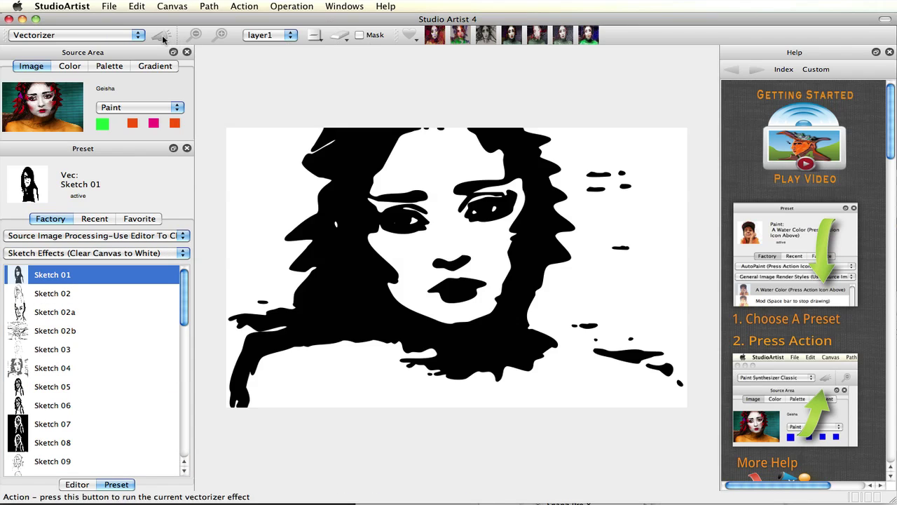
click(63, 293)
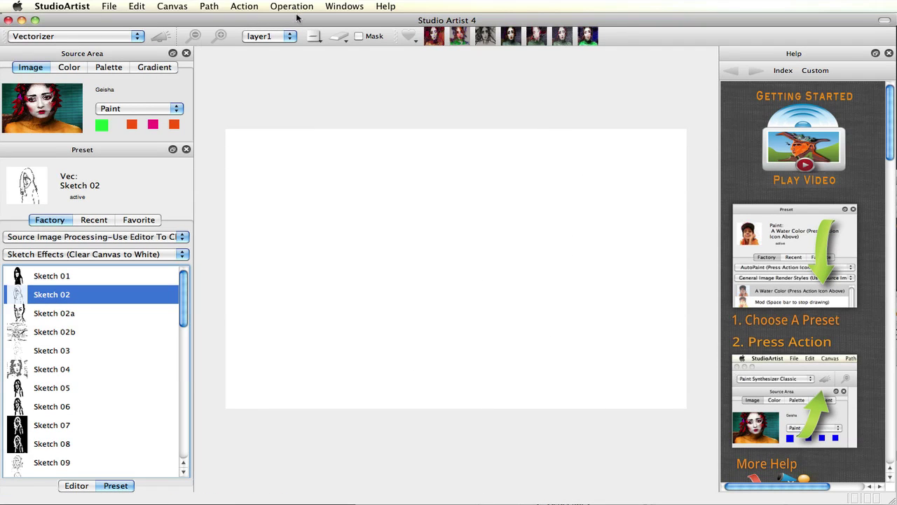
click(168, 38)
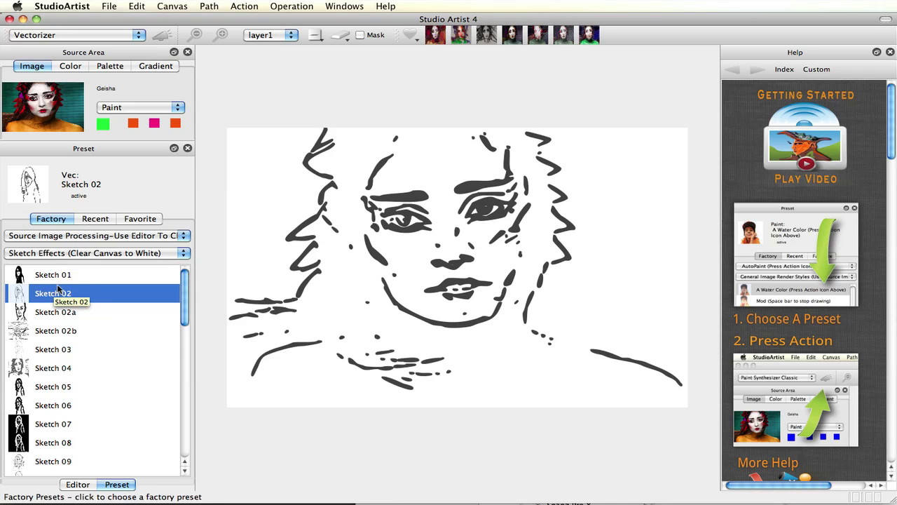
Return to the General Examples preset category and render the source image with the Easy Edge1 preset
click(61, 254)
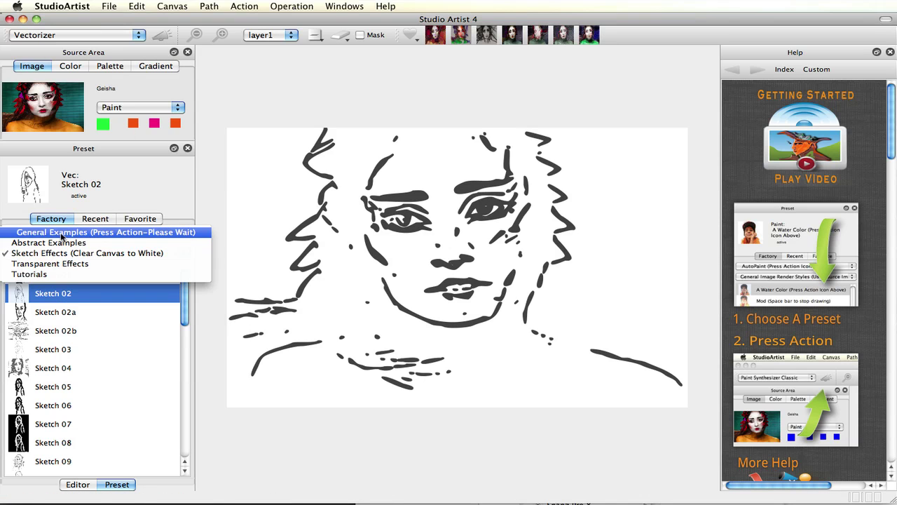
click(62, 235)
click(53, 294)
click(161, 34)
Set the Generator to Color Quantize in the vectorizer's Generation parameters and rerun the effect
click(78, 484)
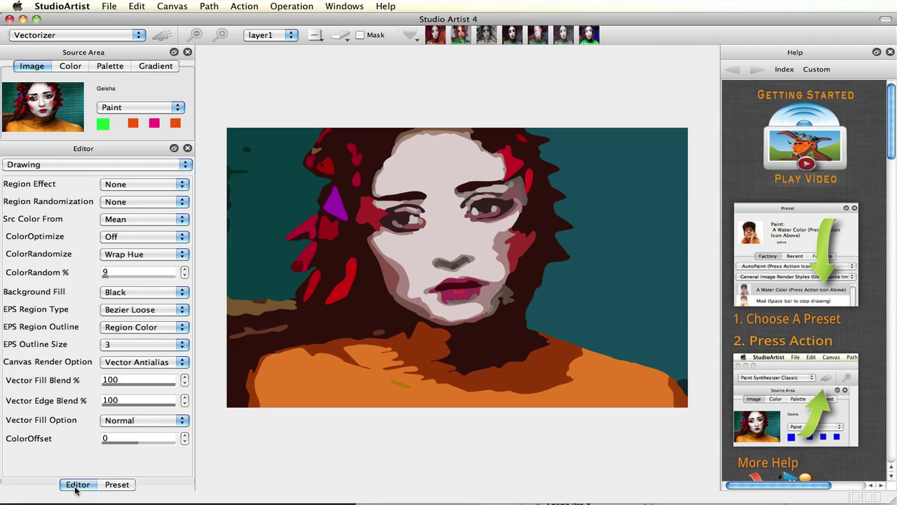
click(70, 165)
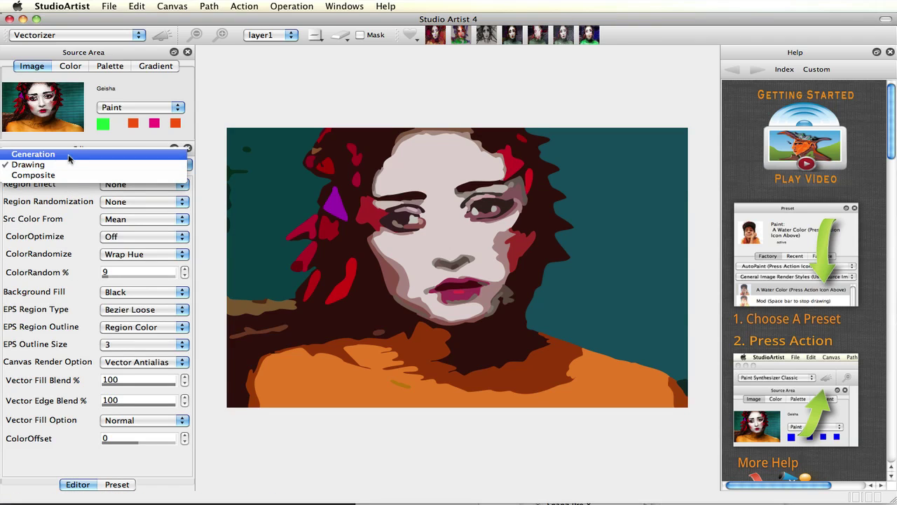
click(70, 152)
click(122, 308)
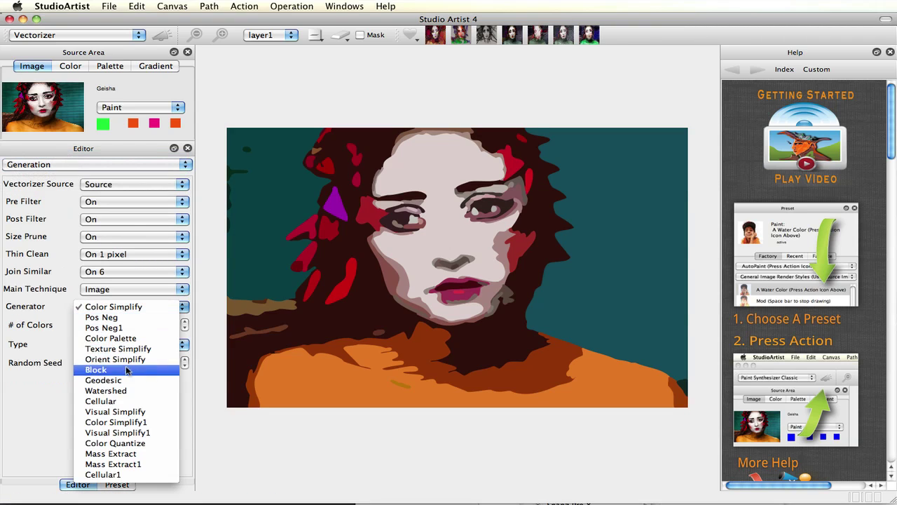
click(116, 443)
click(167, 40)
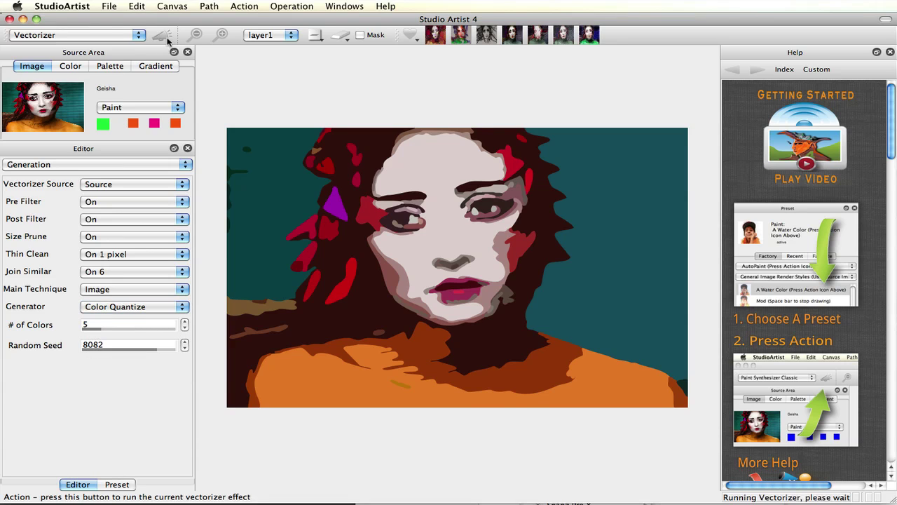
Set the Region Effect to Smart Rectangle in the vectorizer's Drawing parameters and rerun the effect
click(99, 172)
click(101, 173)
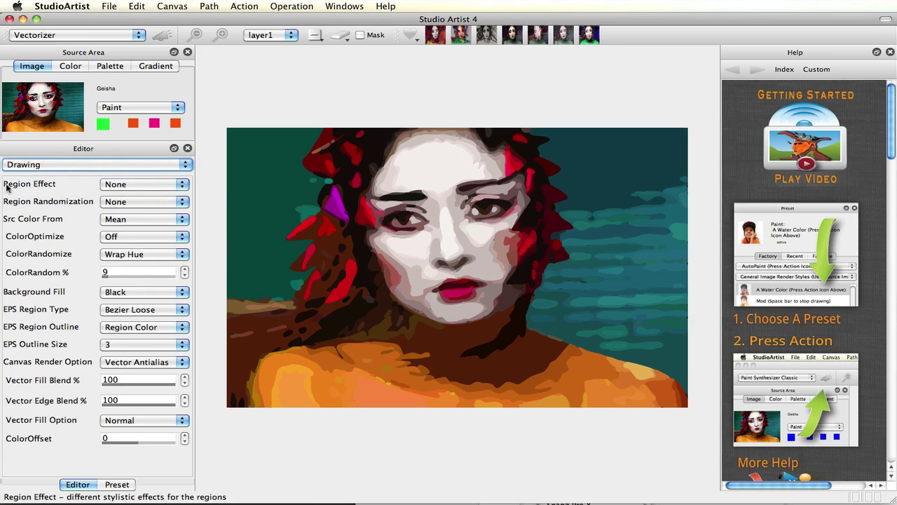
click(138, 185)
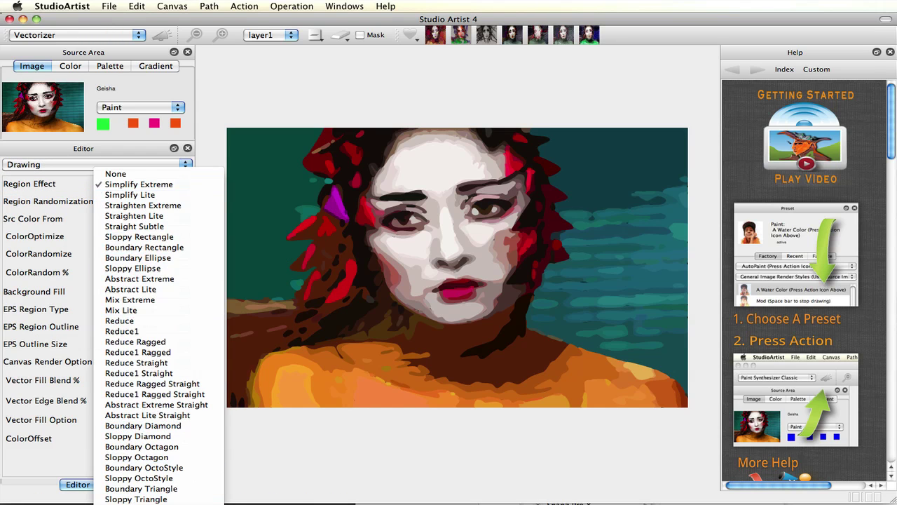
click(137, 499)
click(167, 35)
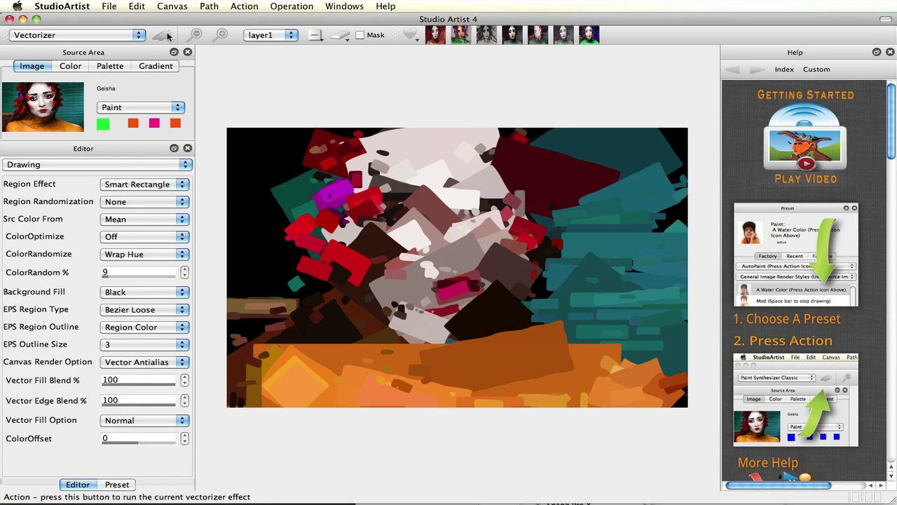
Run the vectorizer with Vector Fill Option set to Linear Gradient 1, and again with Region Effect set to None
click(122, 421)
click(130, 454)
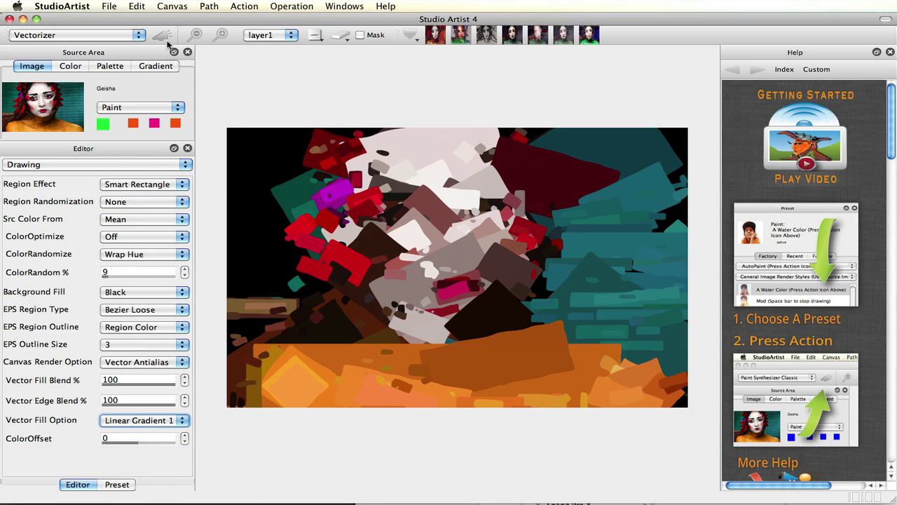
click(135, 184)
click(142, 20)
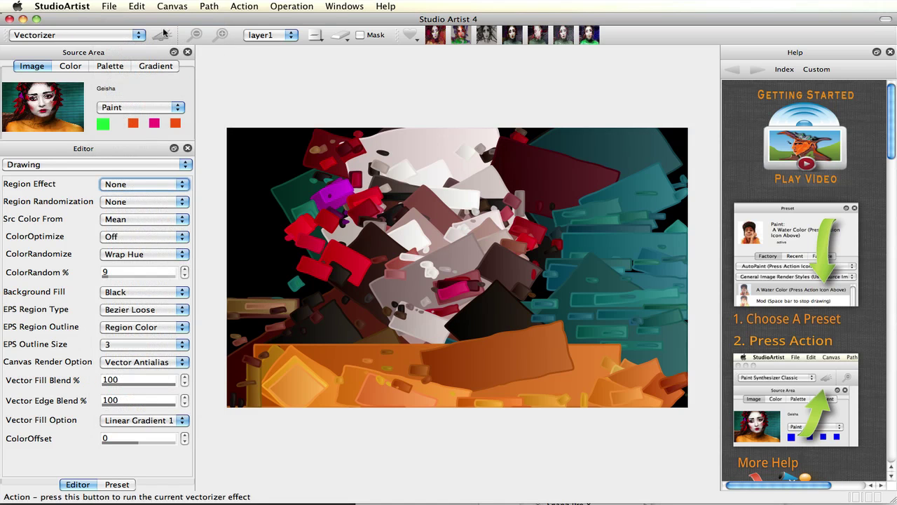
click(162, 36)
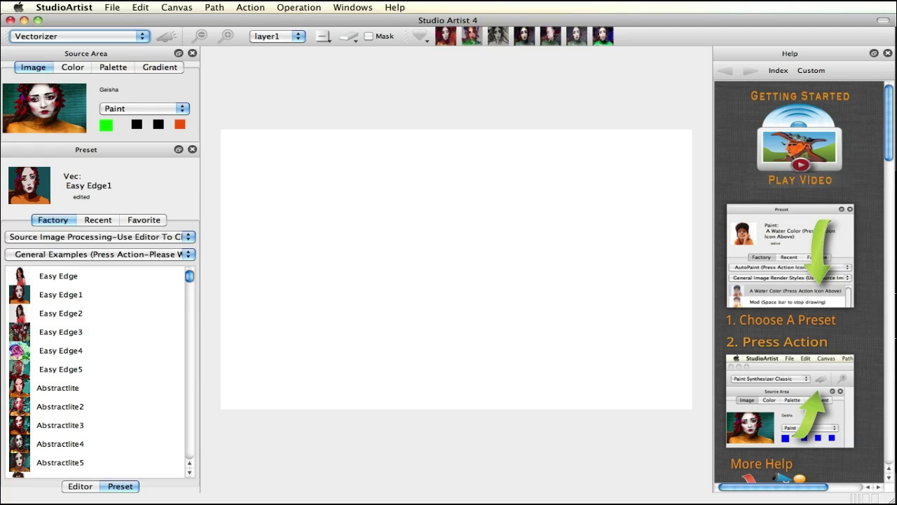
Open the Paint Action Sequence window and dock it as a tab alongside the Help window
click(345, 6)
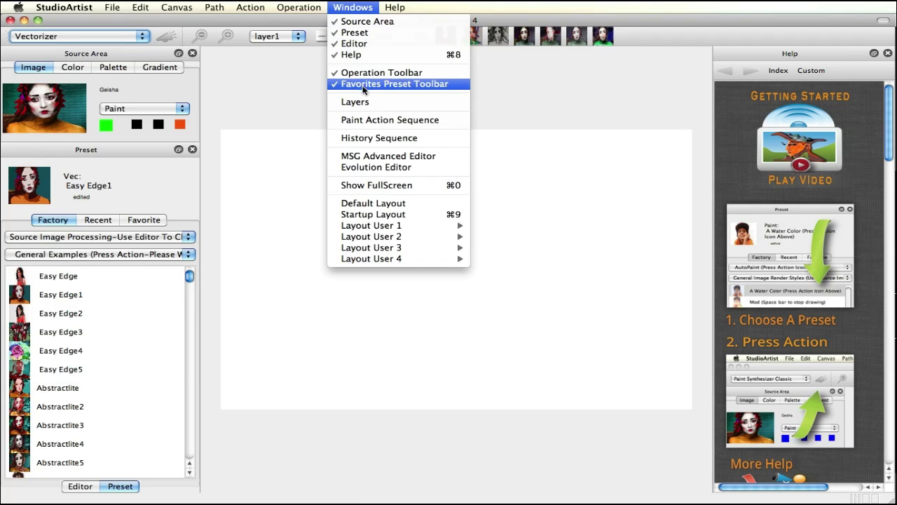
click(370, 119)
mouse_move(845, 429)
mouse_down()
mouse_move(890, 195)
mouse_move(838, 181)
mouse_up()
mouse_move(784, 57)
mouse_down()
mouse_move(678, 70)
mouse_move(518, 33)
mouse_move(391, 93)
mouse_up()
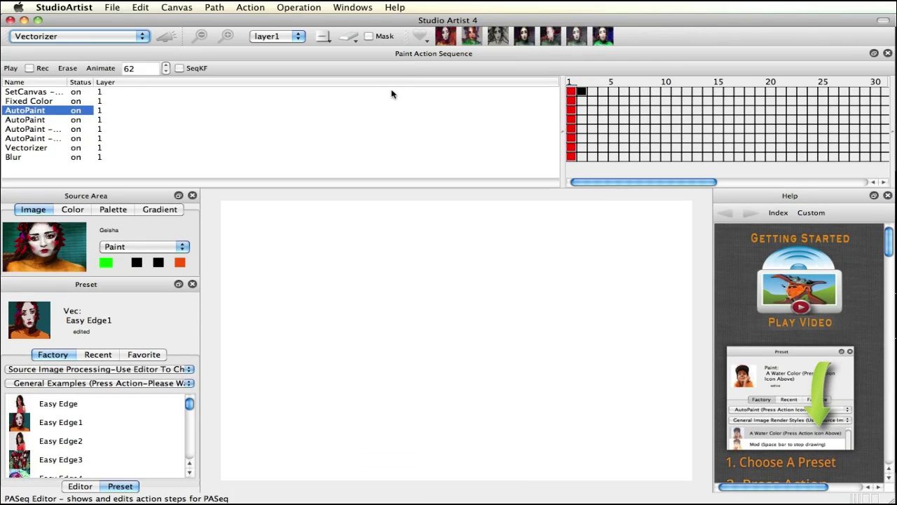
mouse_move(426, 57)
mouse_down()
mouse_move(411, 390)
mouse_move(427, 485)
mouse_move(359, 373)
mouse_up()
mouse_move(304, 360)
mouse_down()
mouse_move(858, 264)
mouse_move(814, 210)
mouse_up()
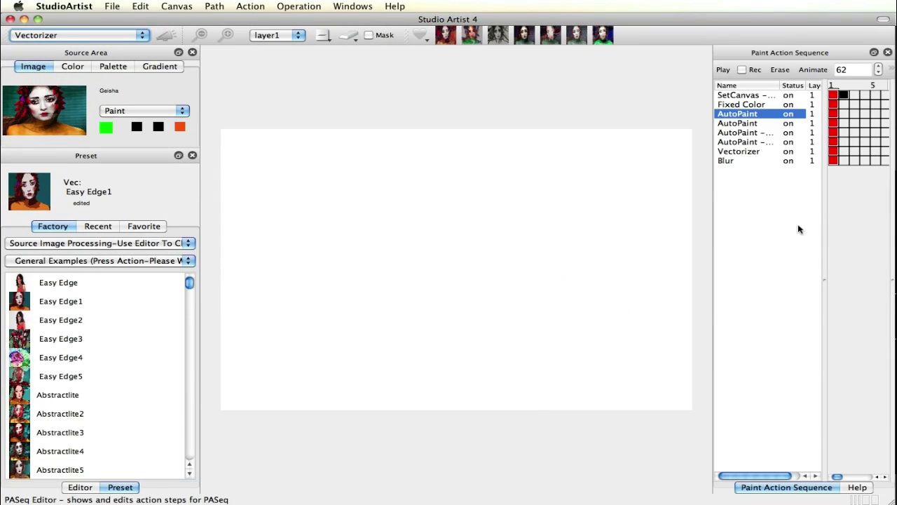
click(860, 488)
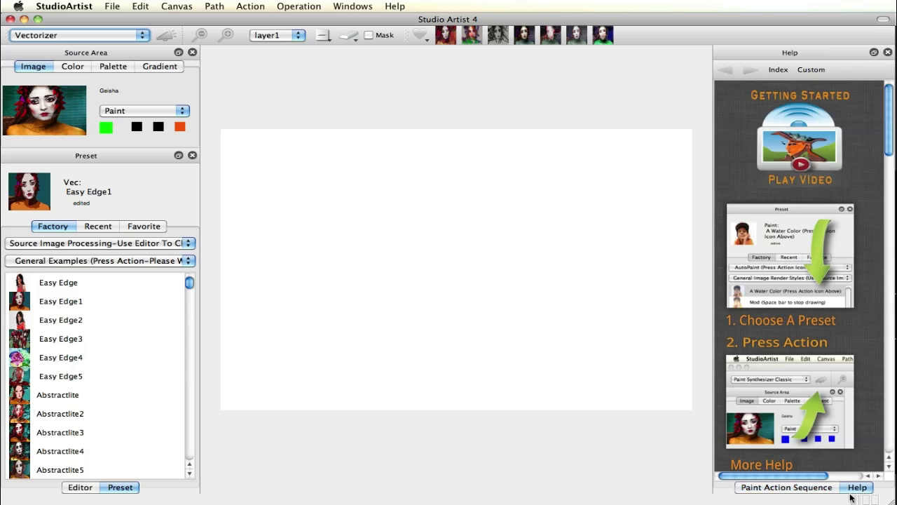
click(807, 489)
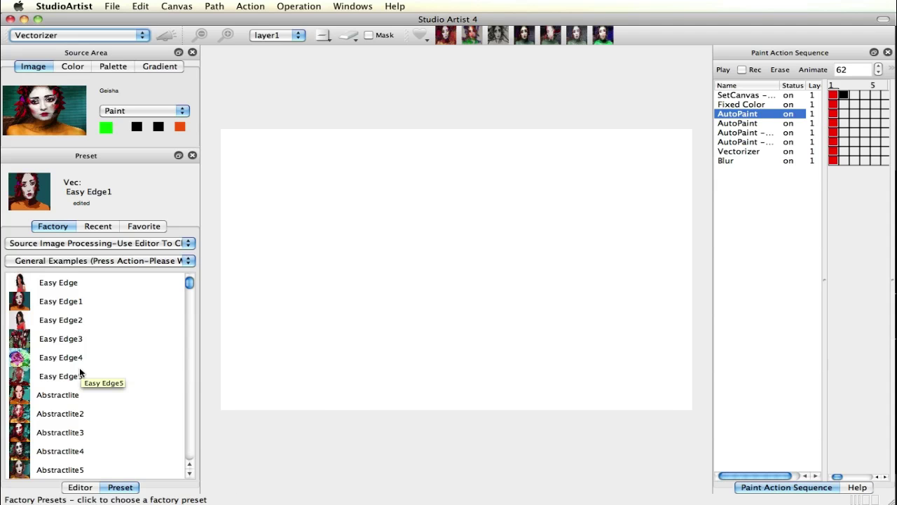
Switch to the Paint Action Sequence operation mode and render the source image with the AcrylicChalk preset
click(56, 35)
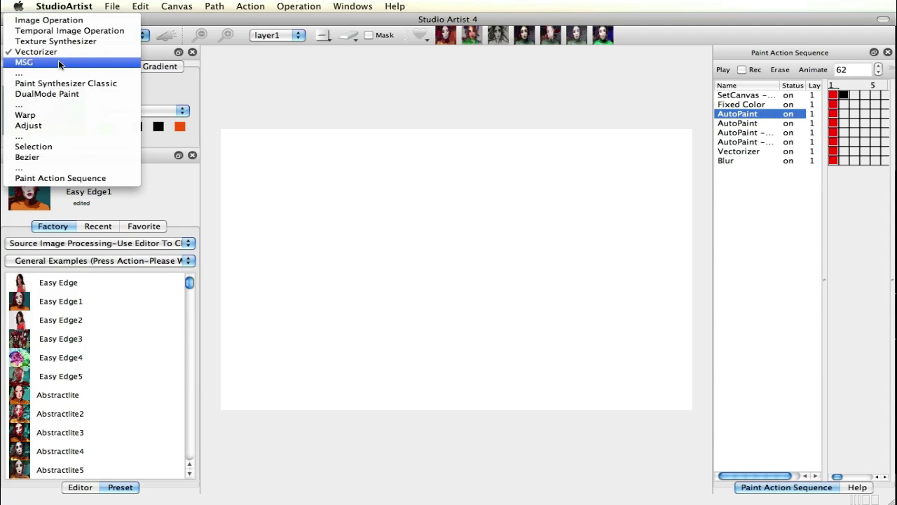
click(67, 179)
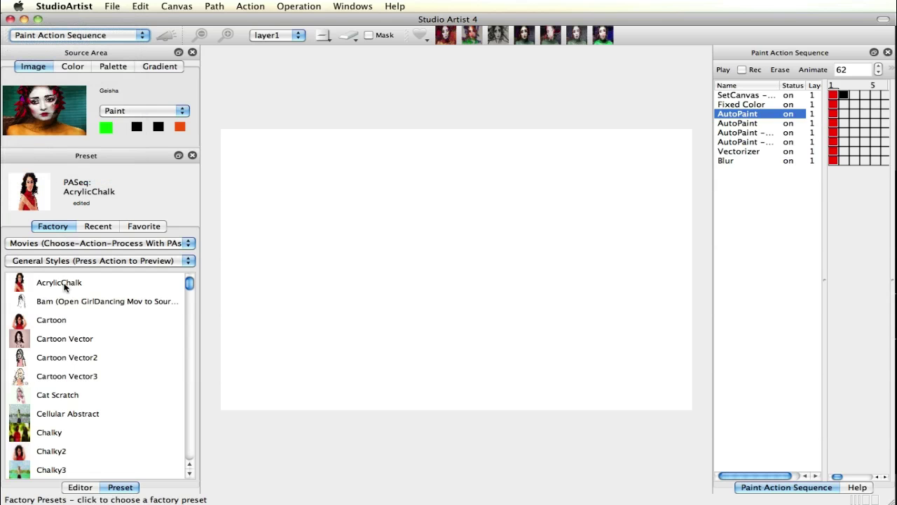
click(64, 284)
click(168, 37)
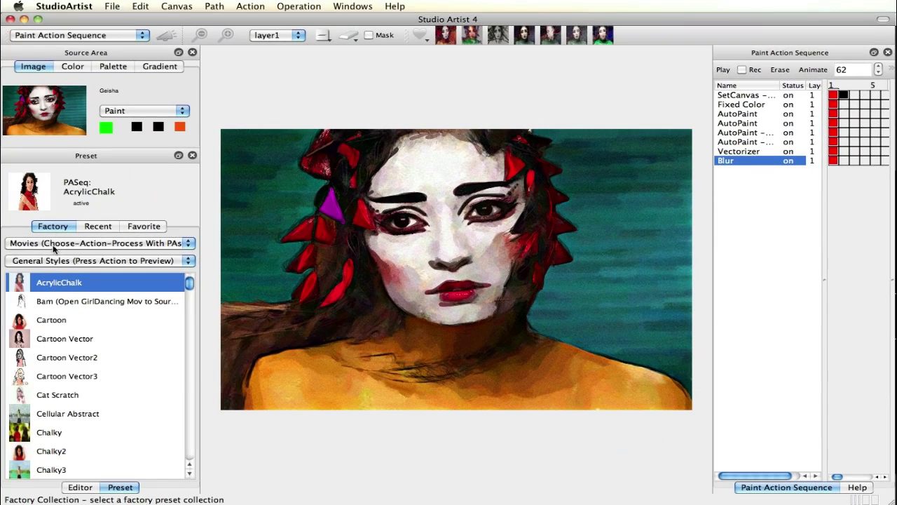
Load the Bouncing Bowling Balls preset from the MSG Animation category and animate the sequence
click(51, 260)
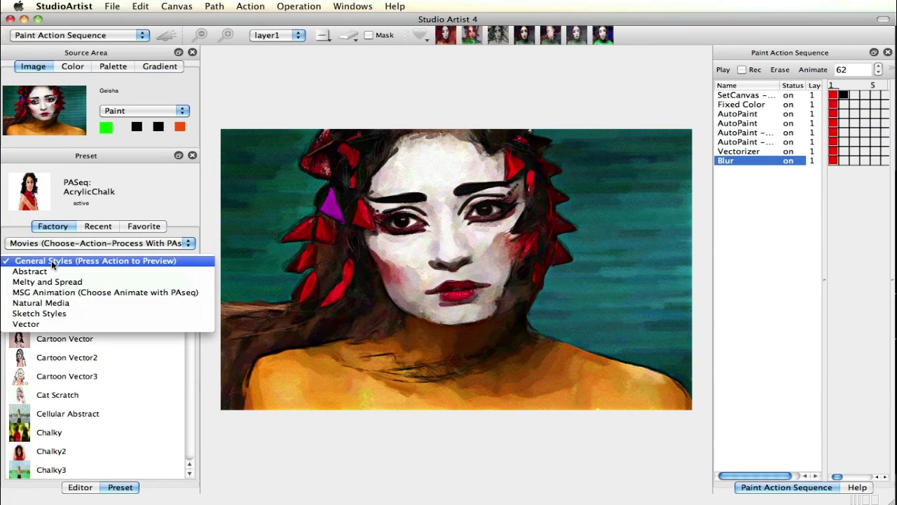
click(34, 258)
click(38, 243)
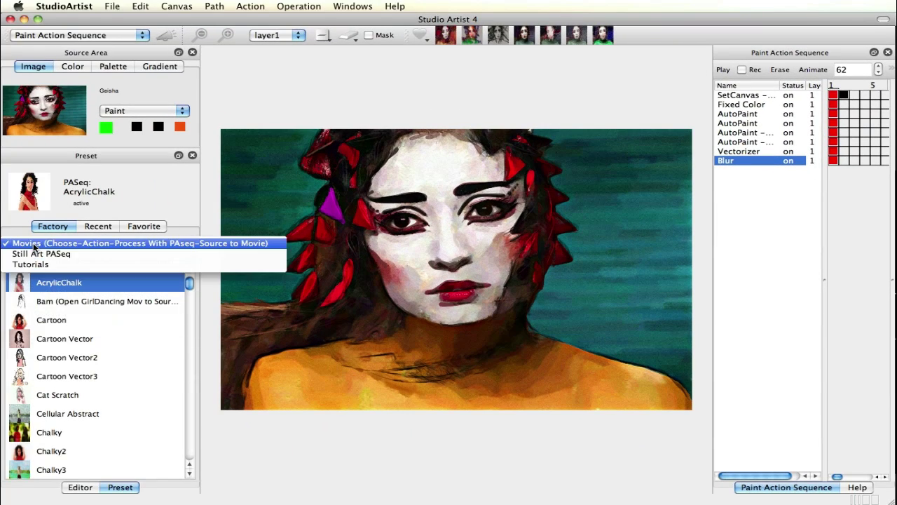
click(60, 243)
click(67, 263)
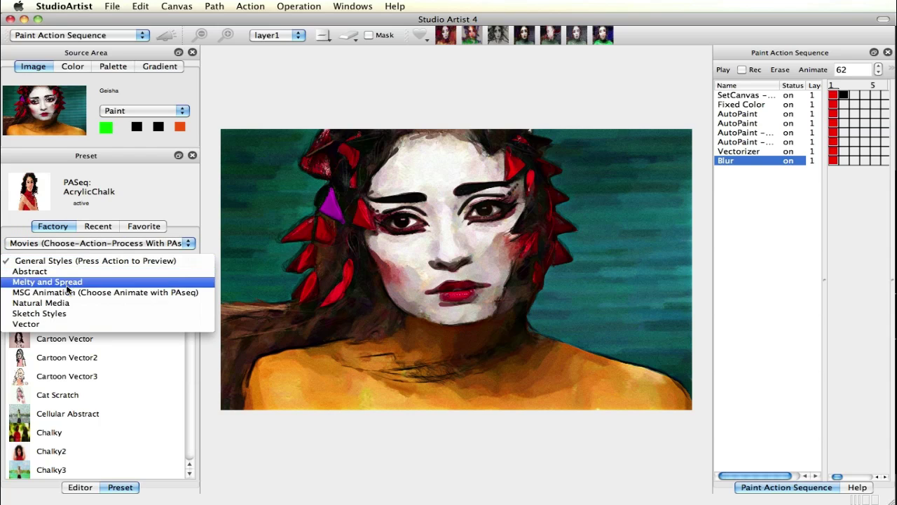
click(67, 294)
click(71, 286)
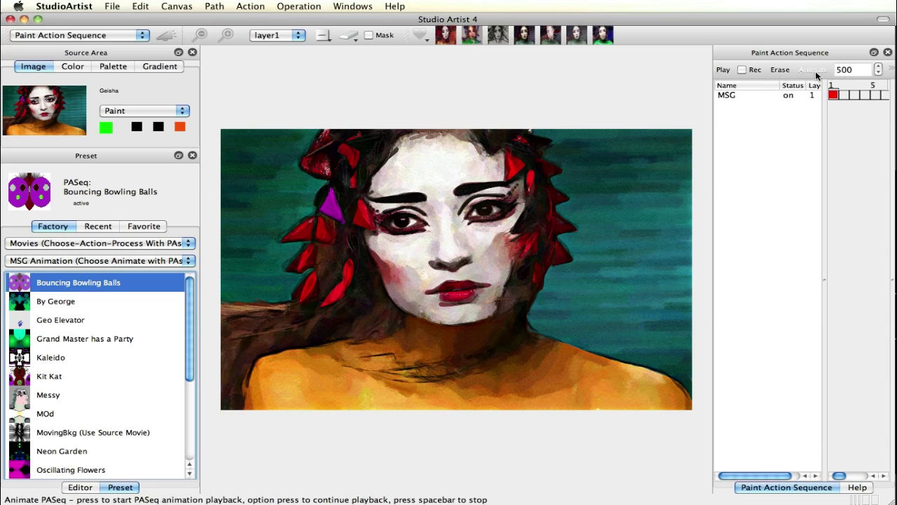
click(814, 70)
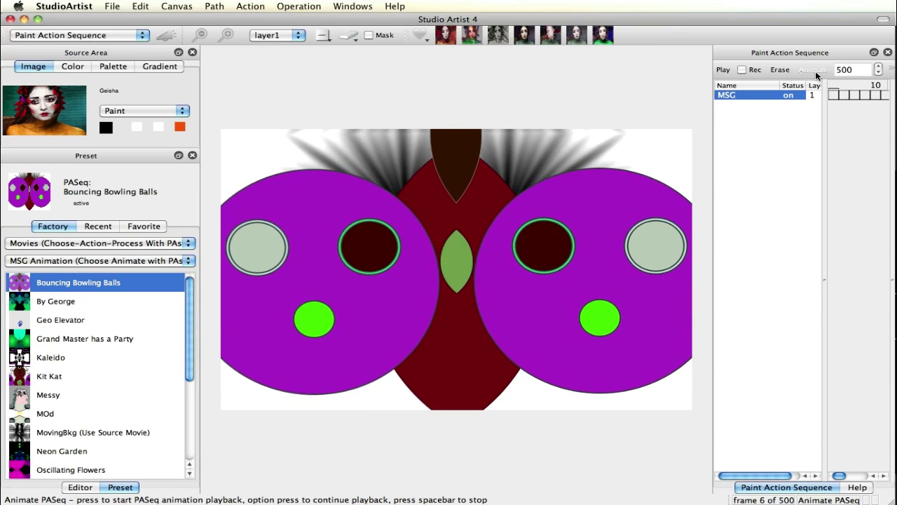
Animate the By George and Grand Master has a Party presets from the MSG Animation category
click(61, 301)
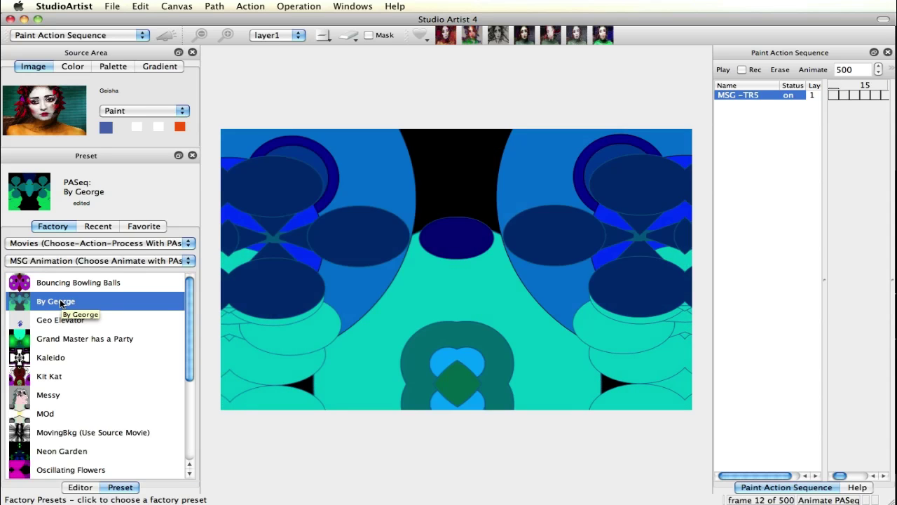
click(89, 339)
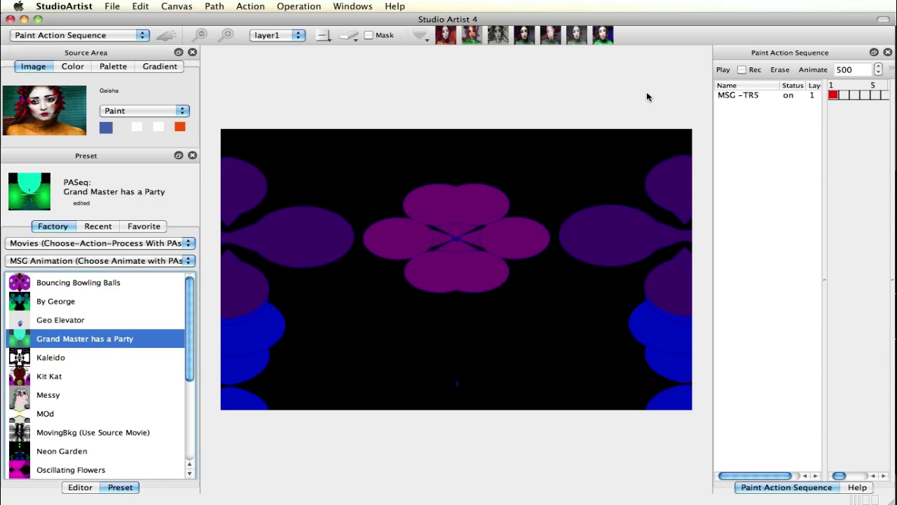
click(814, 70)
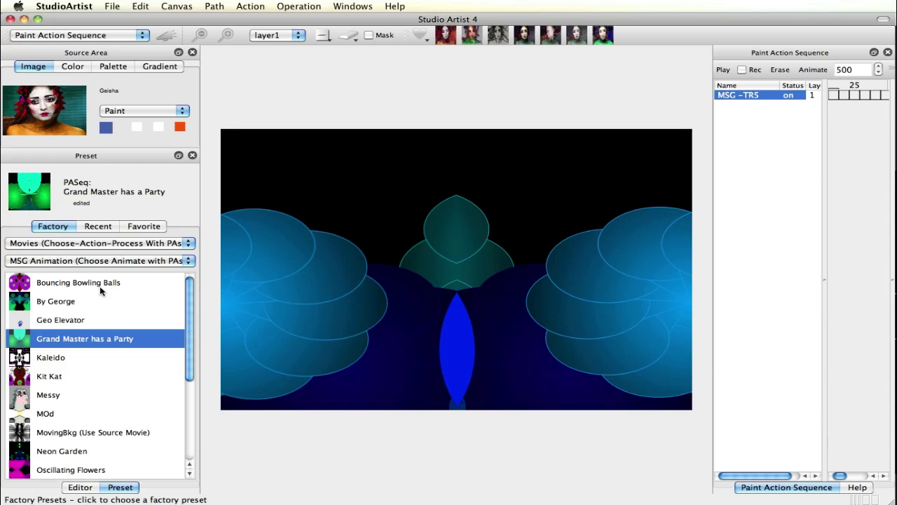
Load the AcrylicChalk preset from the General Styles category and erase the canvas to white
click(61, 261)
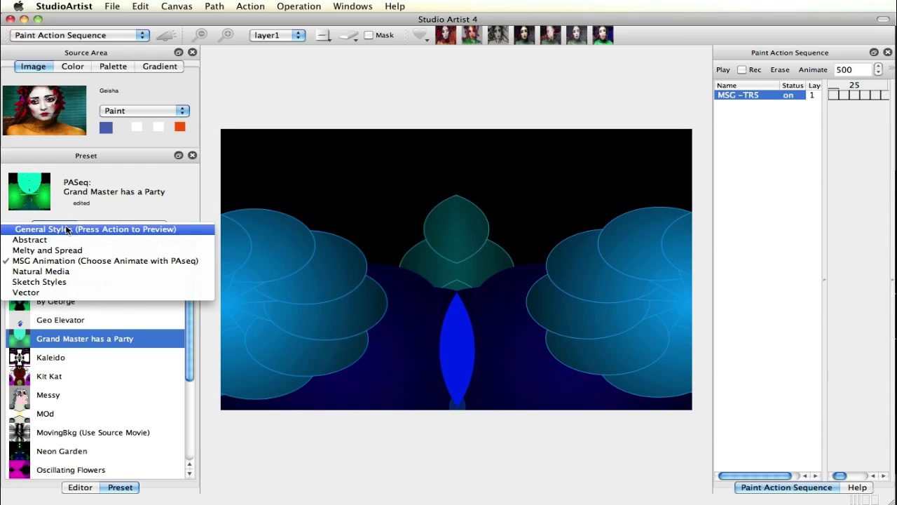
click(67, 229)
click(60, 283)
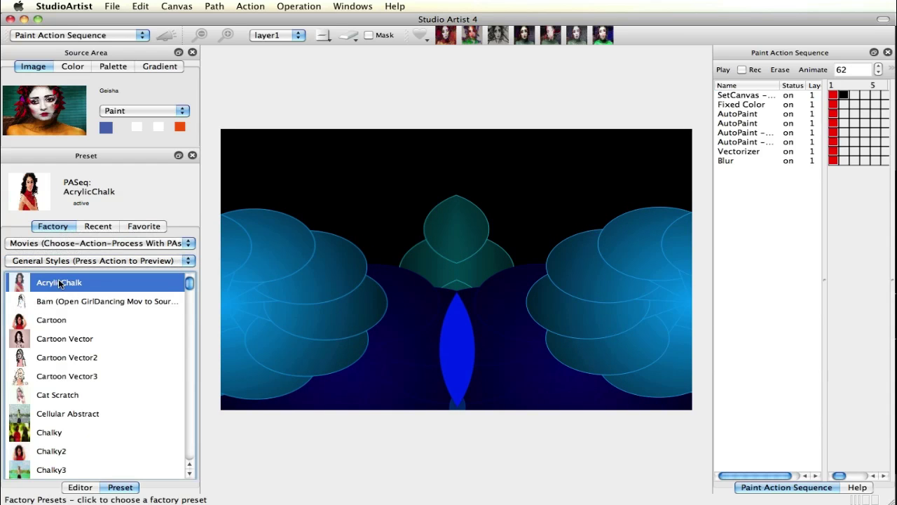
click(348, 35)
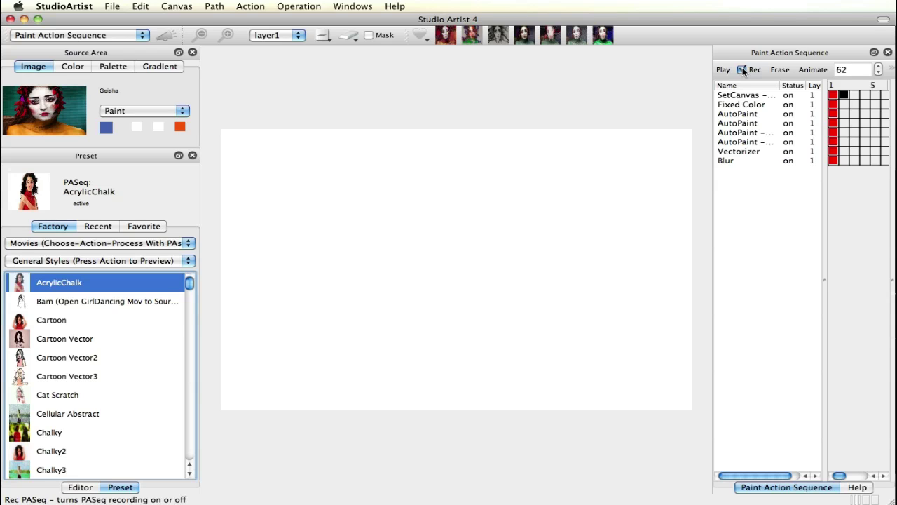
Examine the action steps of the AcrylicChalk sequence and the status setting of its SetCanvas step
mouse_move(741, 95)
mouse_down()
mouse_move(745, 161)
mouse_move(750, 96)
mouse_up()
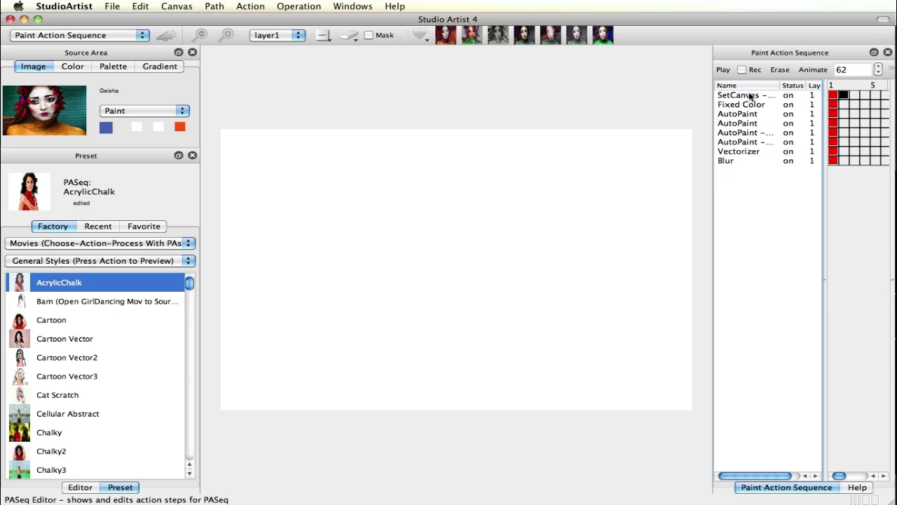
click(789, 96)
click(791, 99)
click(796, 110)
click(798, 98)
click(793, 86)
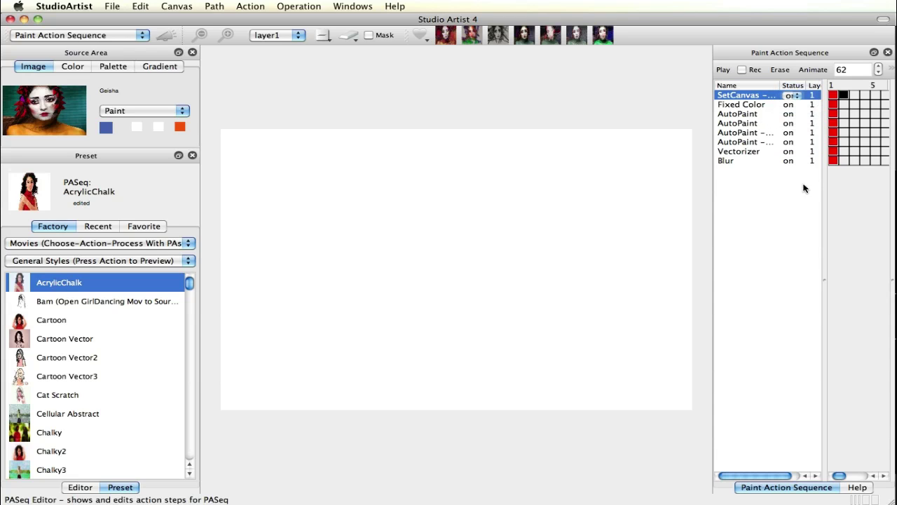
drag(822, 378, 834, 375)
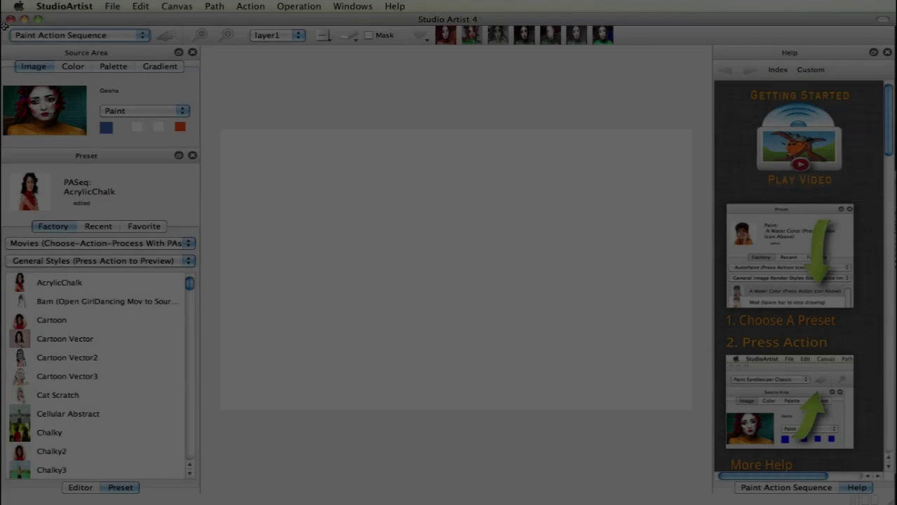
Switch to the Warp operation mode, place the source image on the canvas and warp it interactively with Translate
click(70, 35)
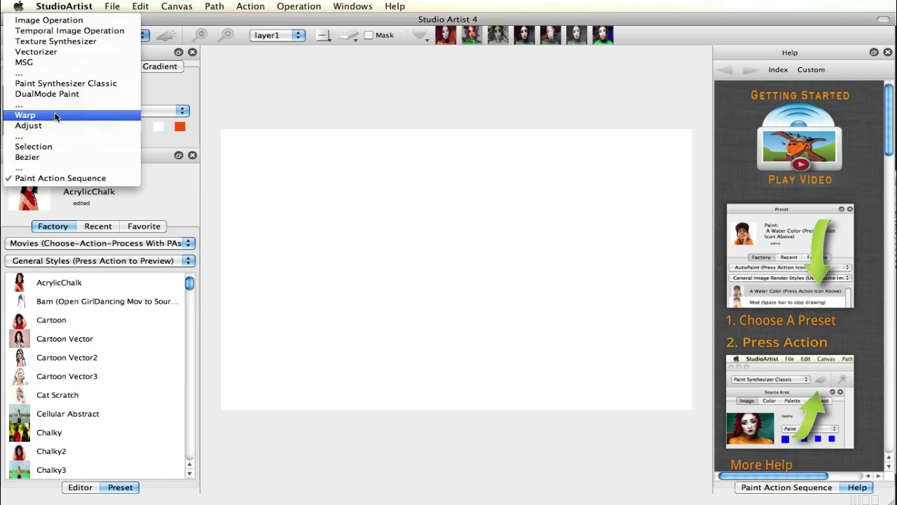
click(56, 116)
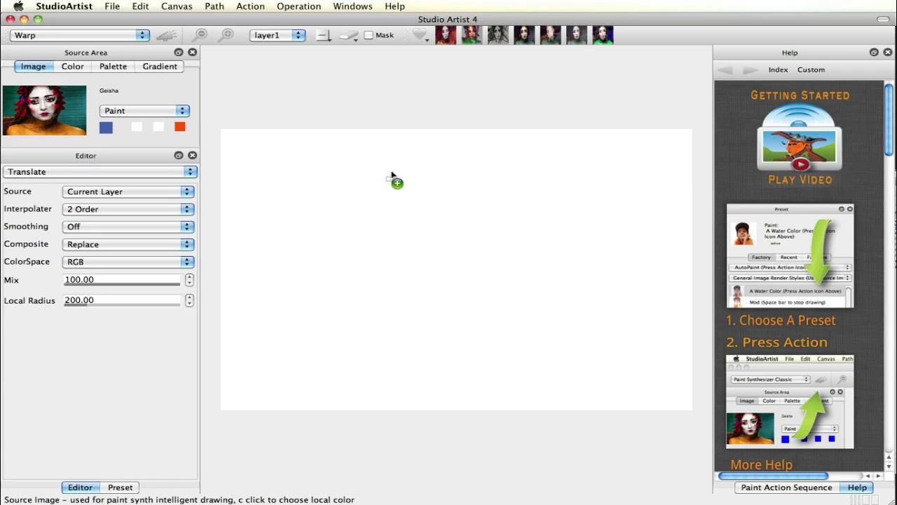
click(443, 264)
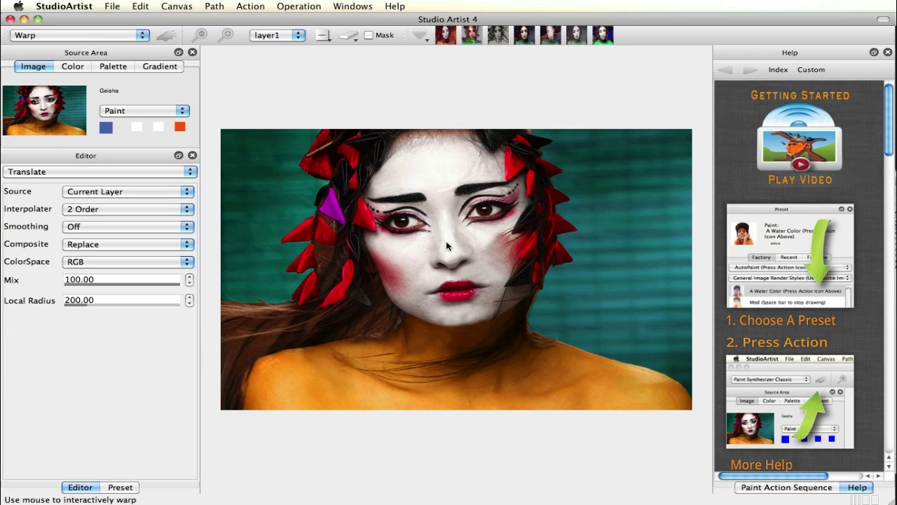
drag(449, 245, 411, 281)
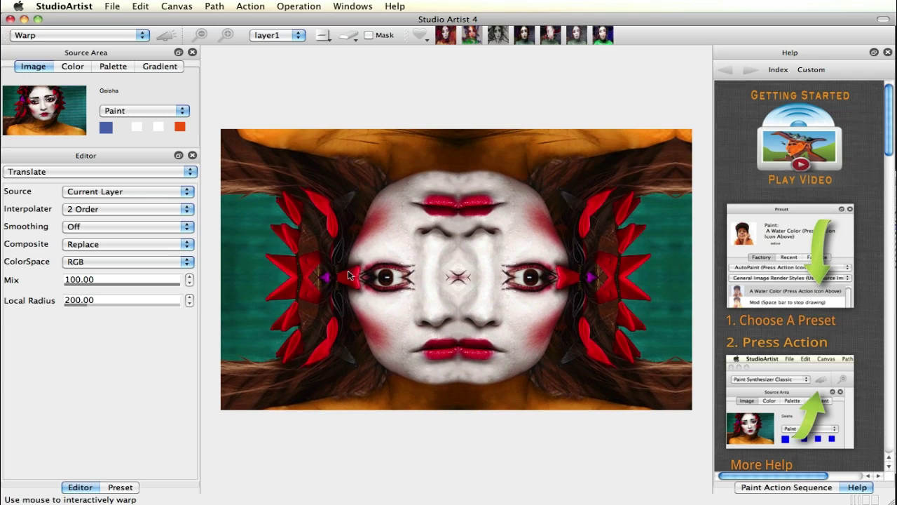
Set the warp type to PushPull and interactively distort the face in the source image
click(126, 171)
click(42, 220)
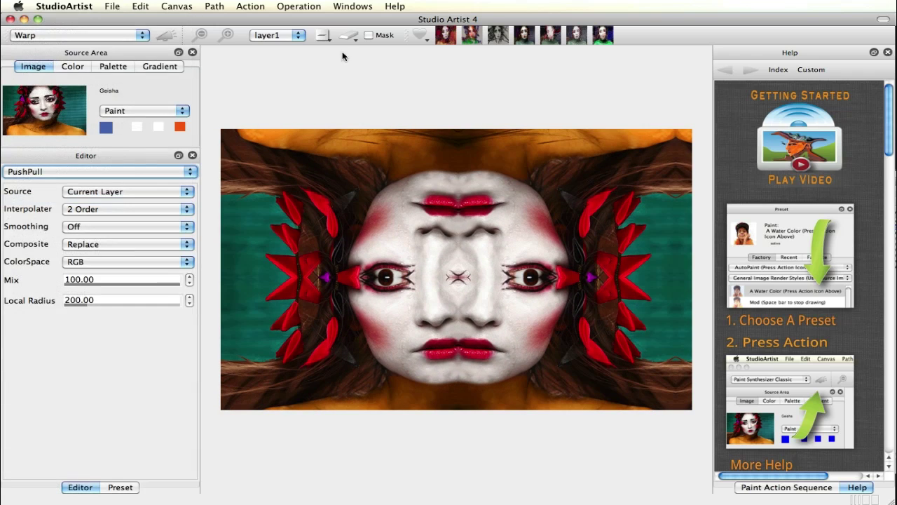
mouse_move(494, 212)
mouse_down()
mouse_move(252, 241)
mouse_move(411, 328)
mouse_move(562, 315)
mouse_move(665, 287)
mouse_up()
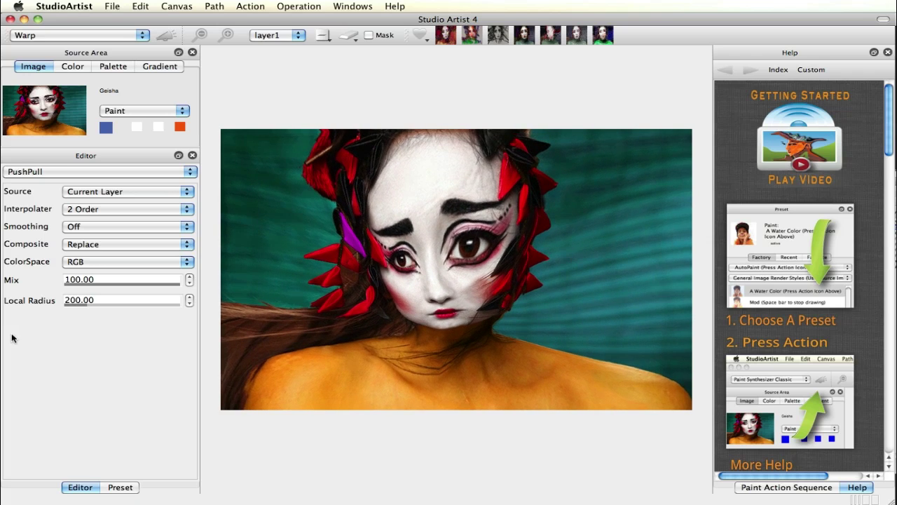
click(65, 35)
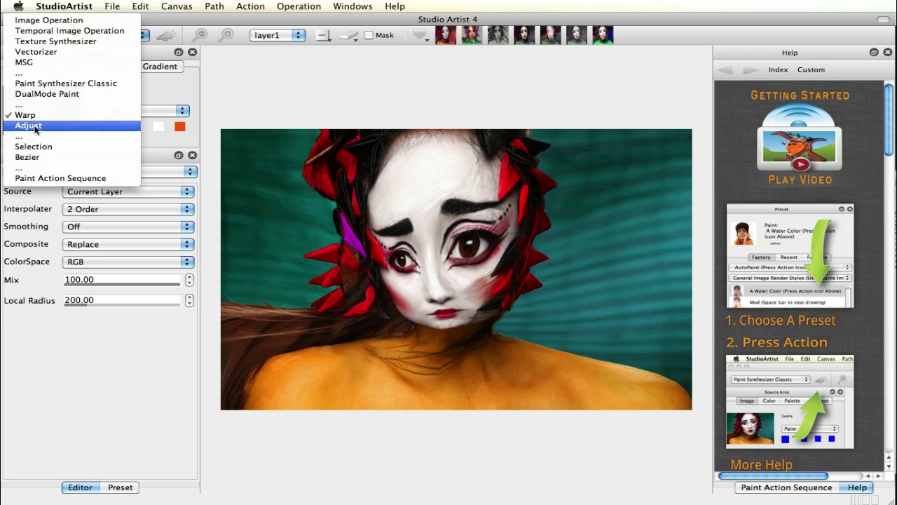
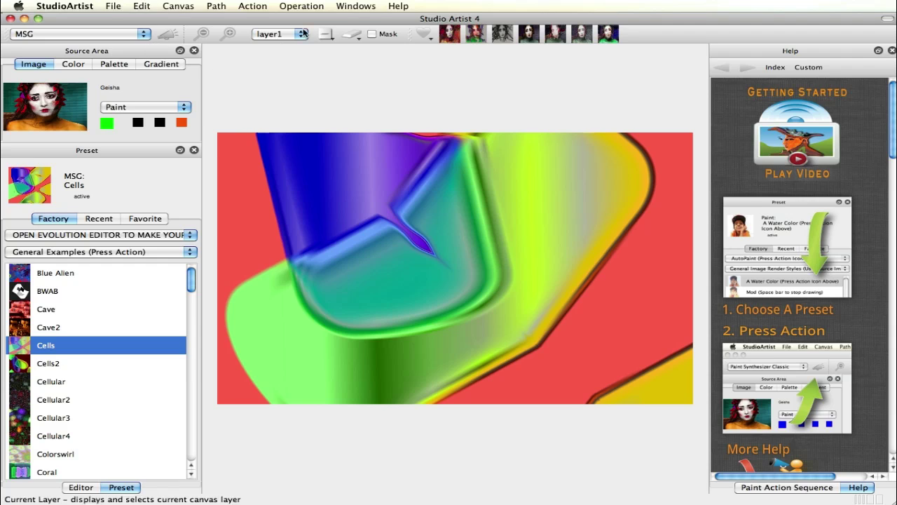
Open the Evolution Editor for the MSG Cells preset
click(352, 6)
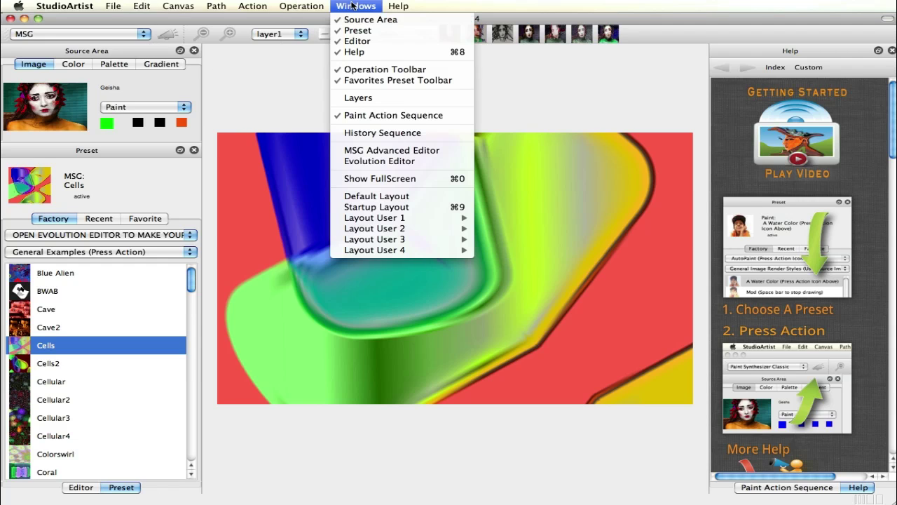
click(367, 161)
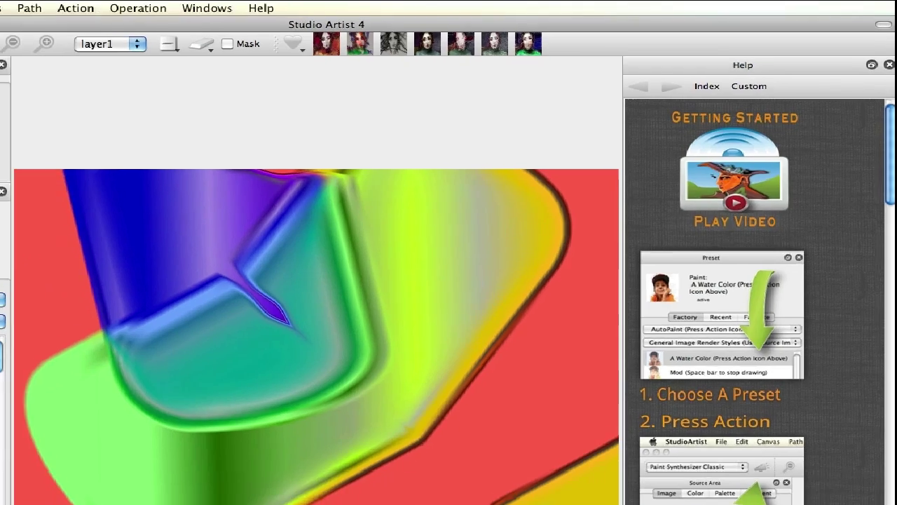
Generate three rounds of random MSG presets with Inspire in the Evolution Editor, and evolve variations from the green patterned preview
click(820, 484)
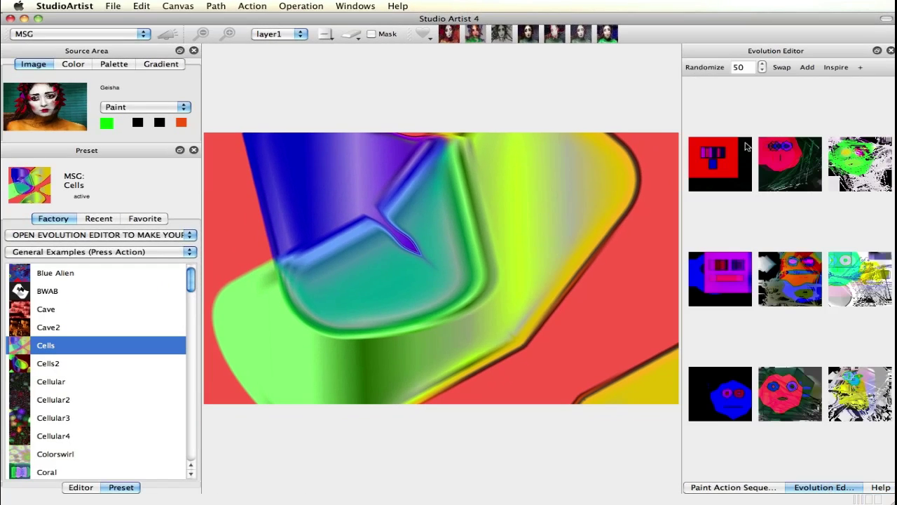
click(840, 70)
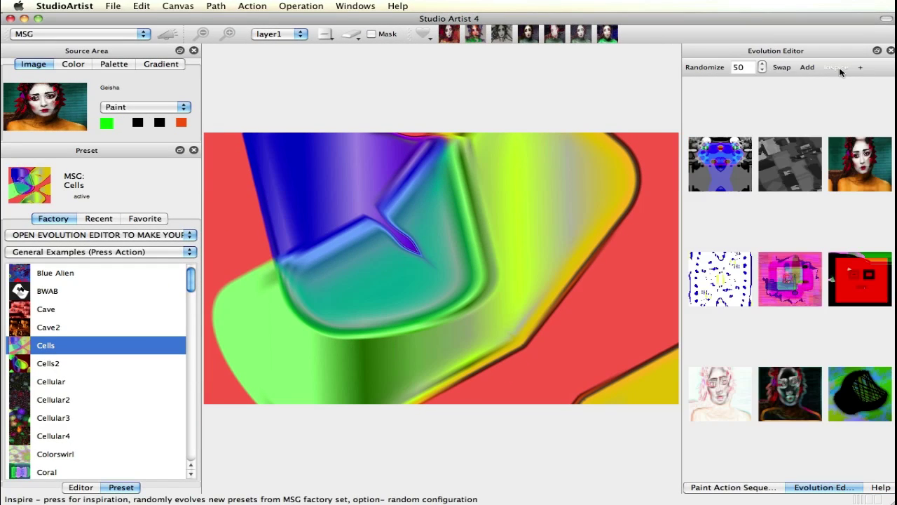
click(841, 70)
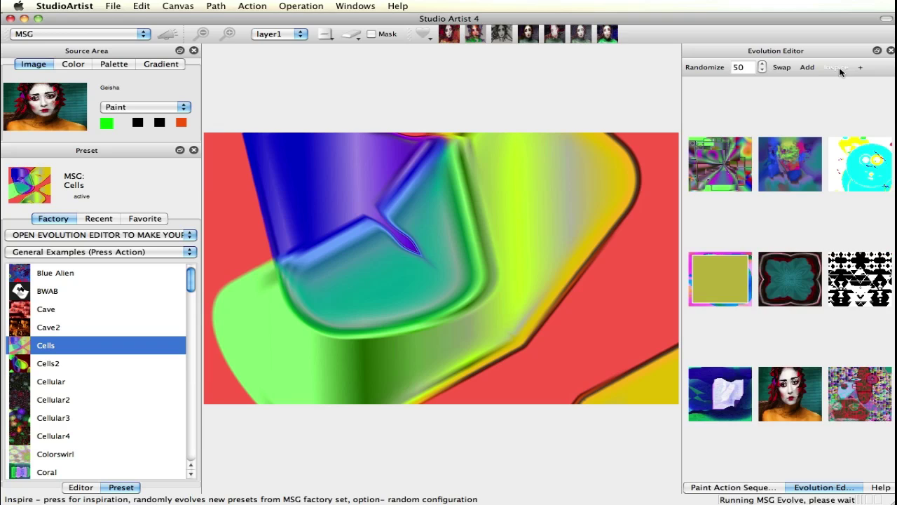
click(840, 70)
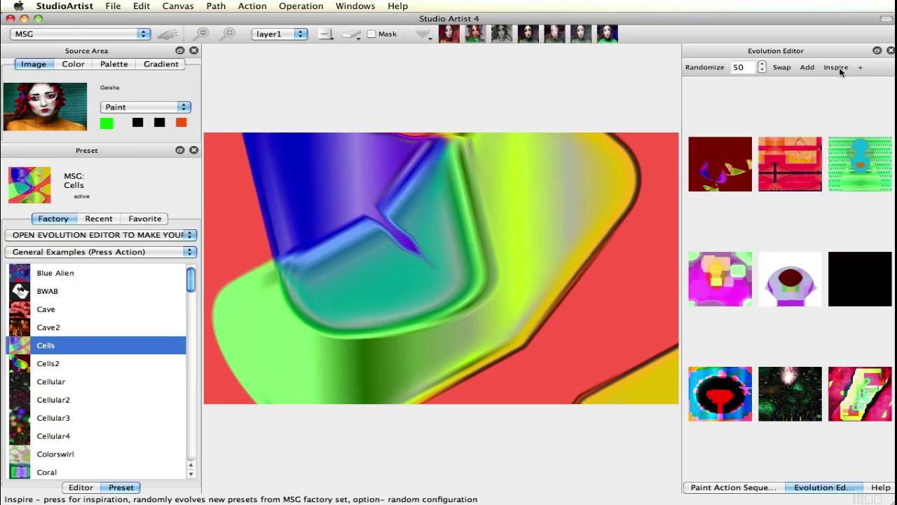
click(854, 167)
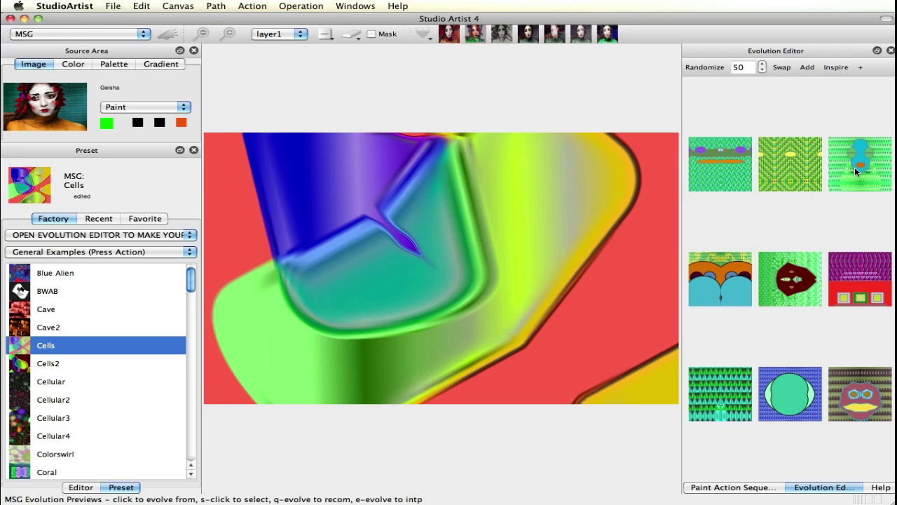
click(801, 283)
Generate fresh MSG presets with Inspire and render the red radial starburst preset on the canvas
click(840, 70)
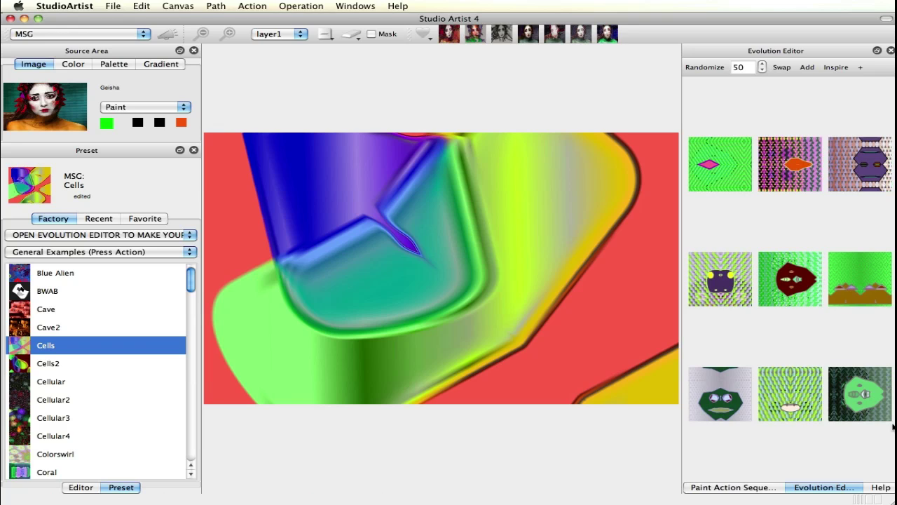
click(842, 70)
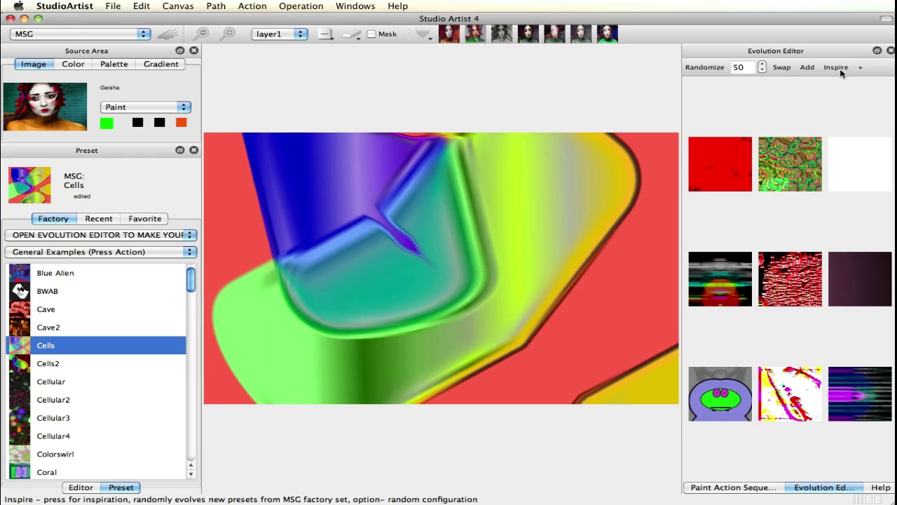
click(841, 70)
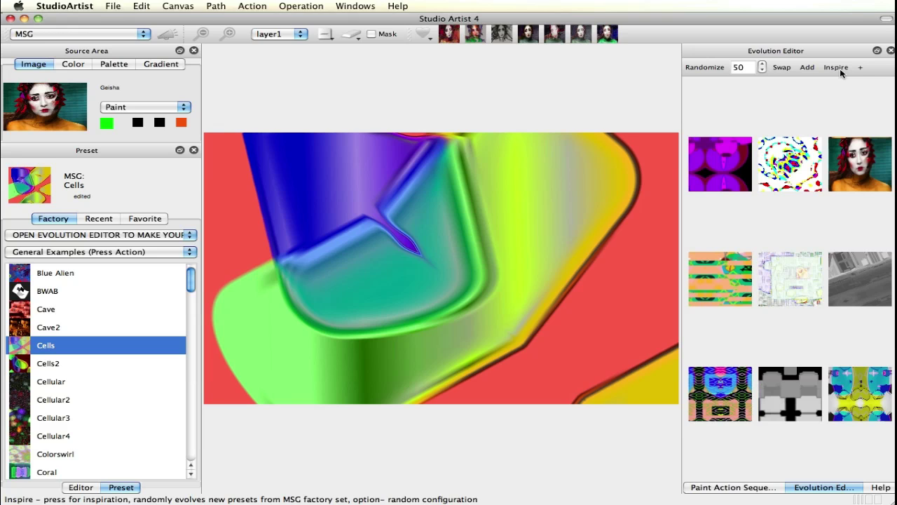
click(841, 70)
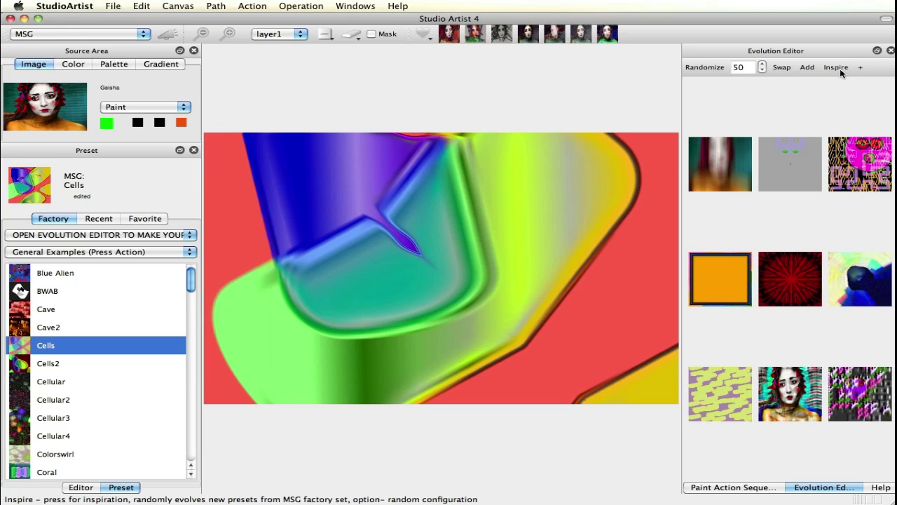
click(443, 276)
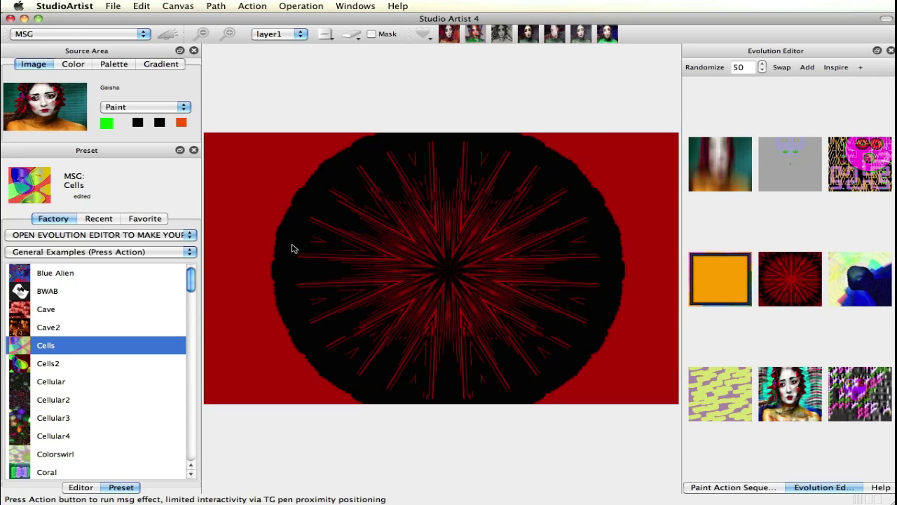
Bring up the export commands for saving the MSG preset
click(115, 6)
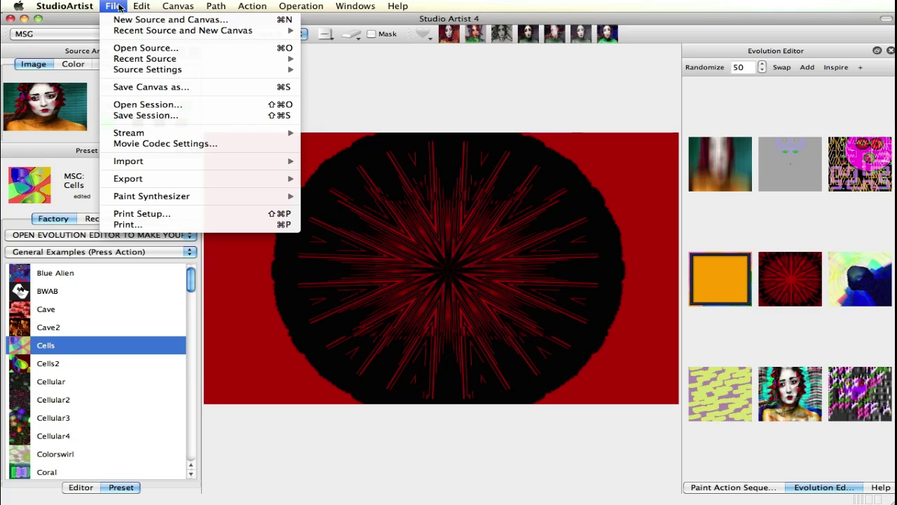
mouse_move(138, 183)
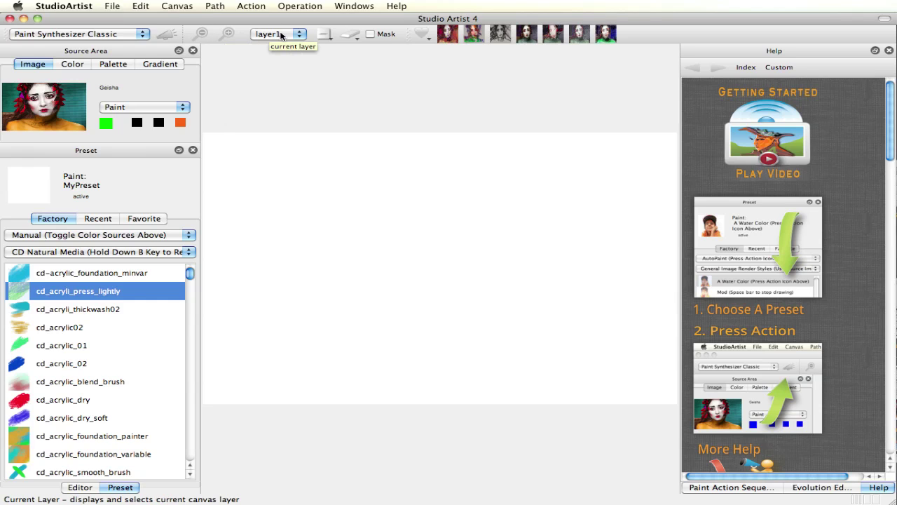
Examine the canvas layer view modes, the erase background options and the preset favorites categories
click(329, 38)
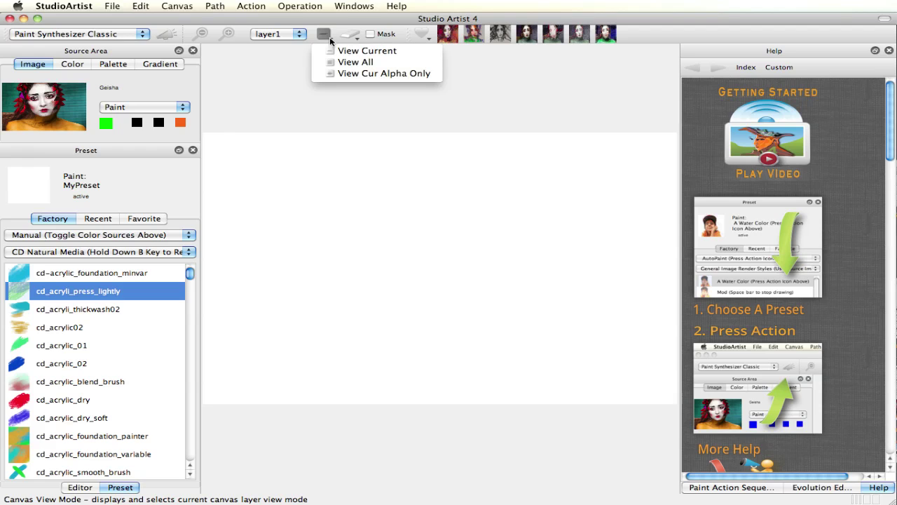
click(289, 50)
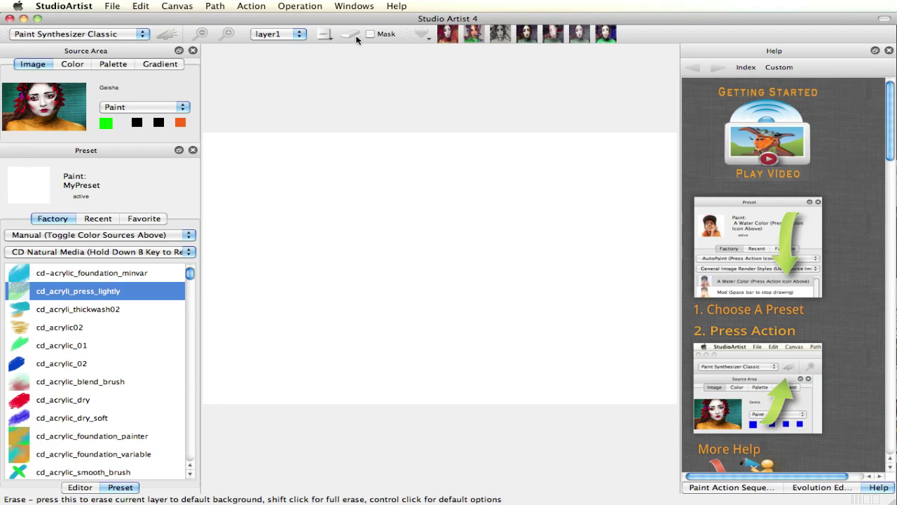
click(350, 36)
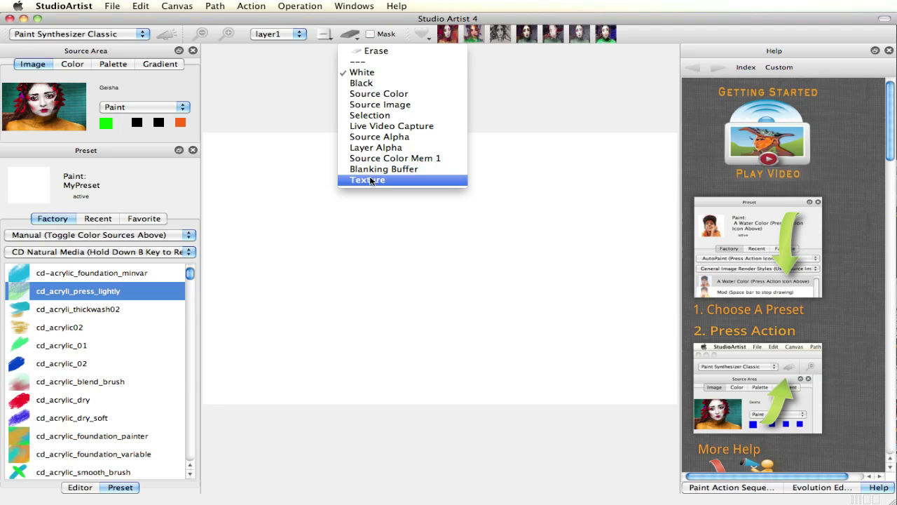
click(341, 51)
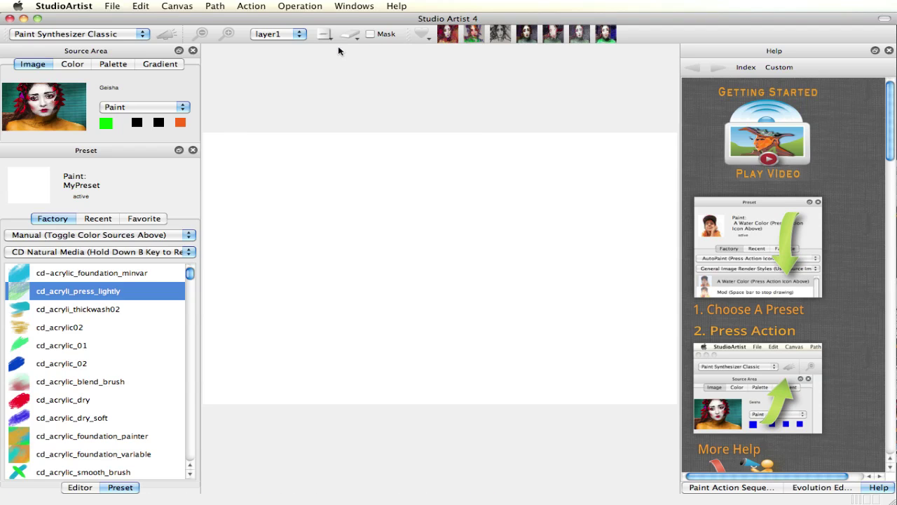
click(429, 39)
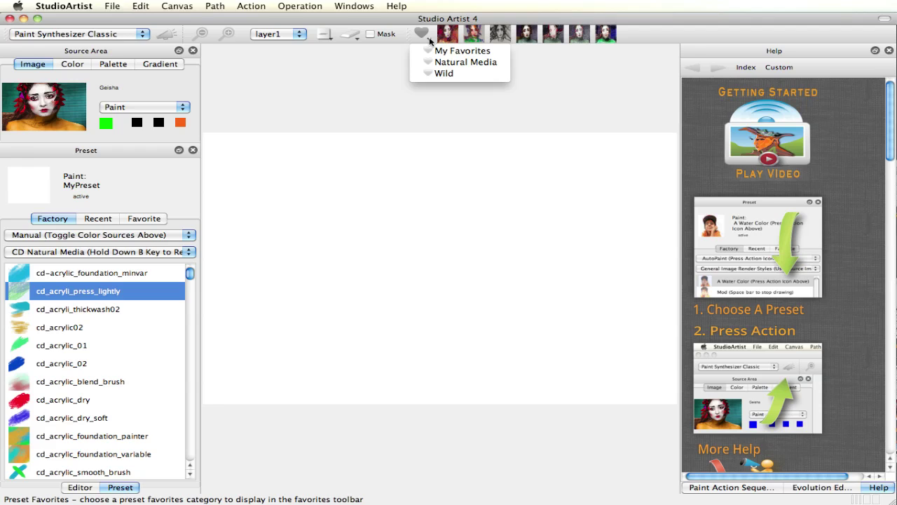
click(442, 95)
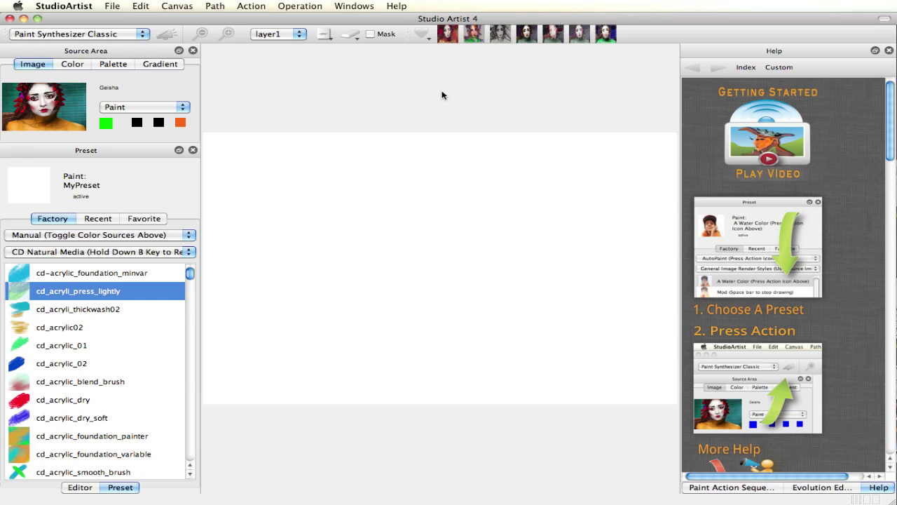
Paint three test strokes of different thickness with the cd_acryli_press_lightly preset and erase the canvas
click(89, 296)
drag(332, 203, 549, 203)
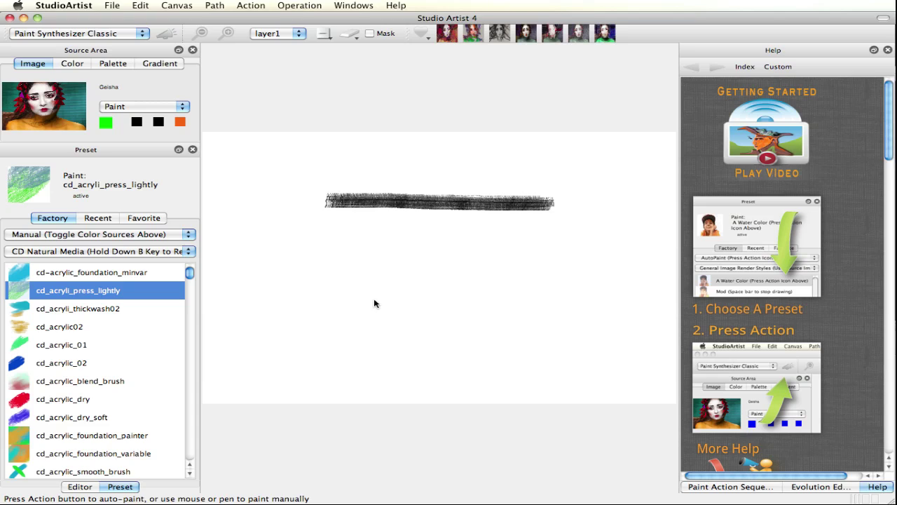
mouse_move(400, 248)
mouse_down()
mouse_move(370, 261)
mouse_move(478, 262)
mouse_up()
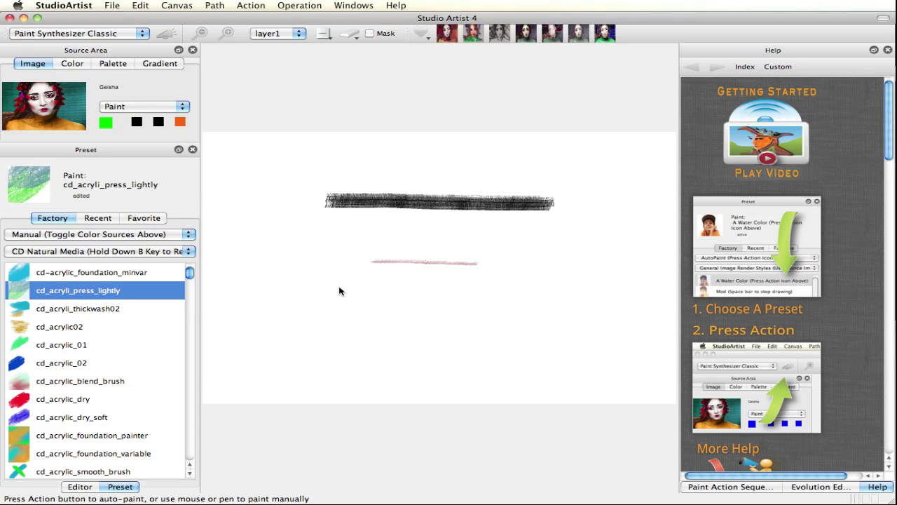
drag(285, 301, 571, 309)
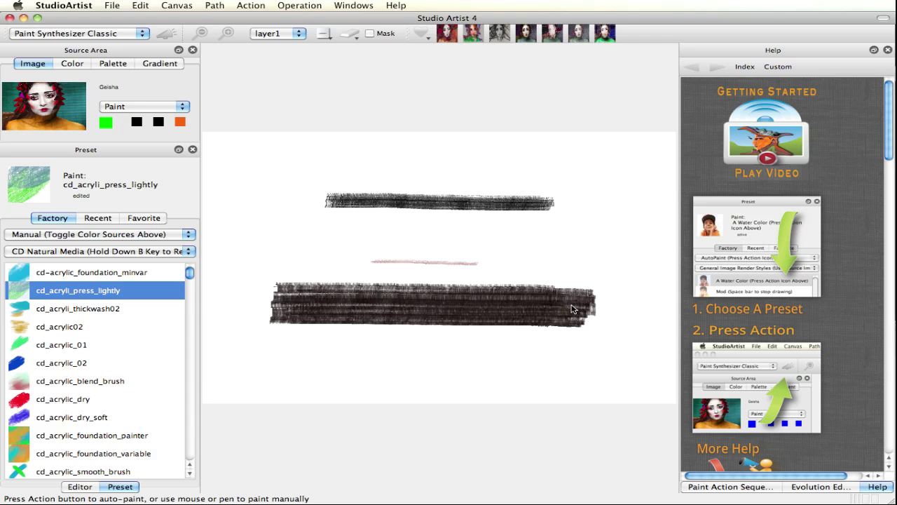
key(super+k)
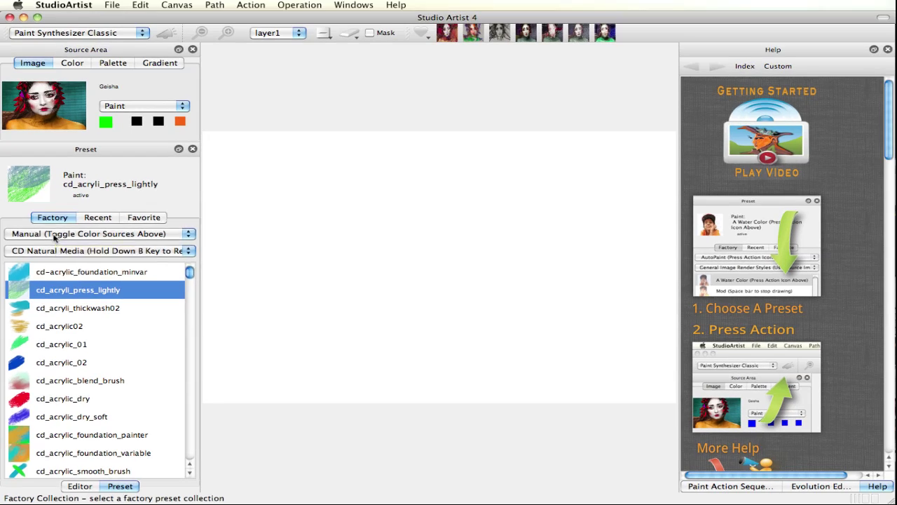
Choose the A Water Color preset from the AutoPaint collection's General Image Render Styles and run its action painting
click(53, 233)
click(61, 224)
click(65, 235)
click(67, 225)
click(66, 274)
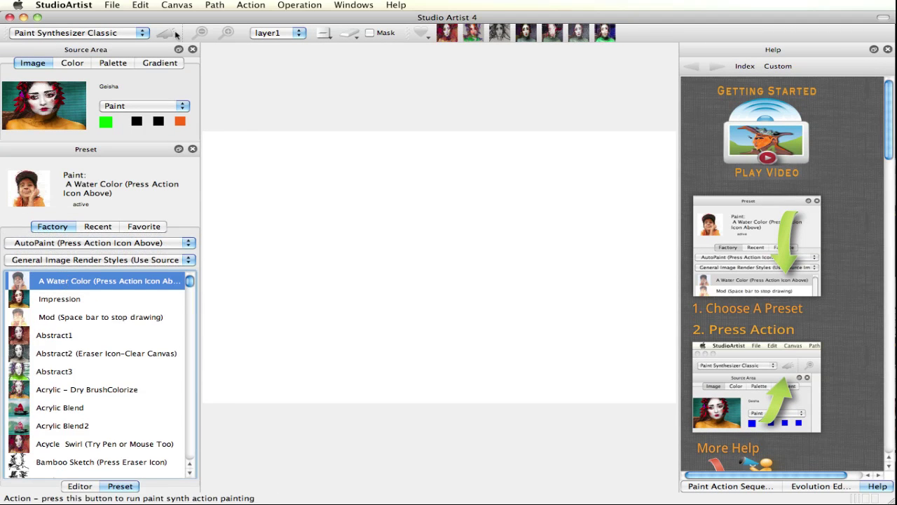
click(166, 40)
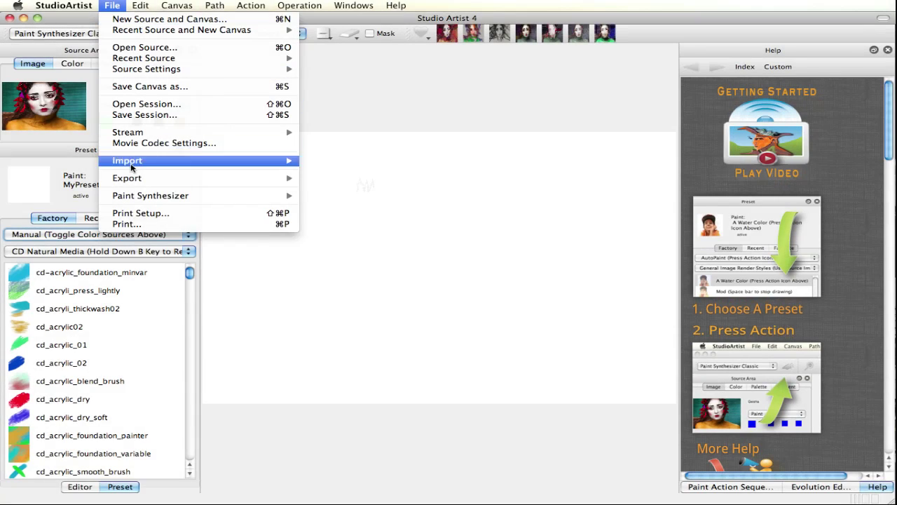
Export the current paint preset as MyPreset into the General Image Render Styles folder under Preset, Paint, AutoPaint
mouse_move(136, 178)
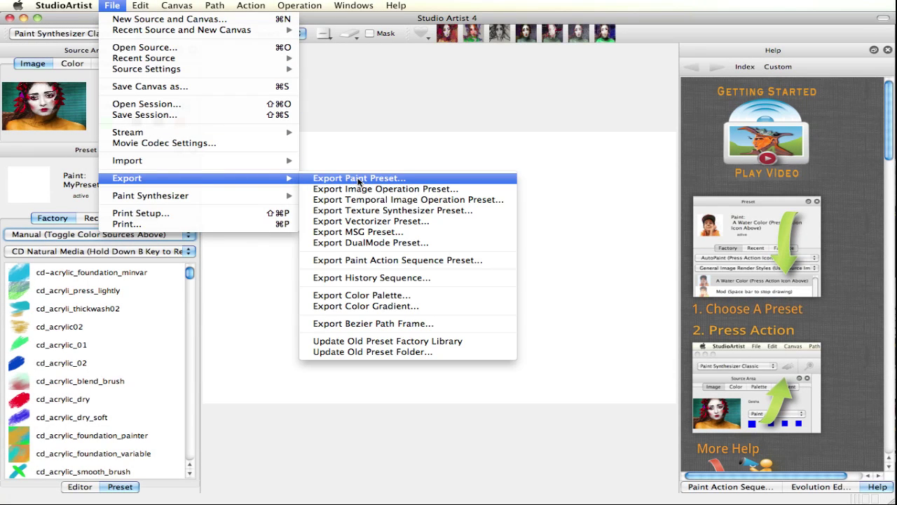
click(358, 180)
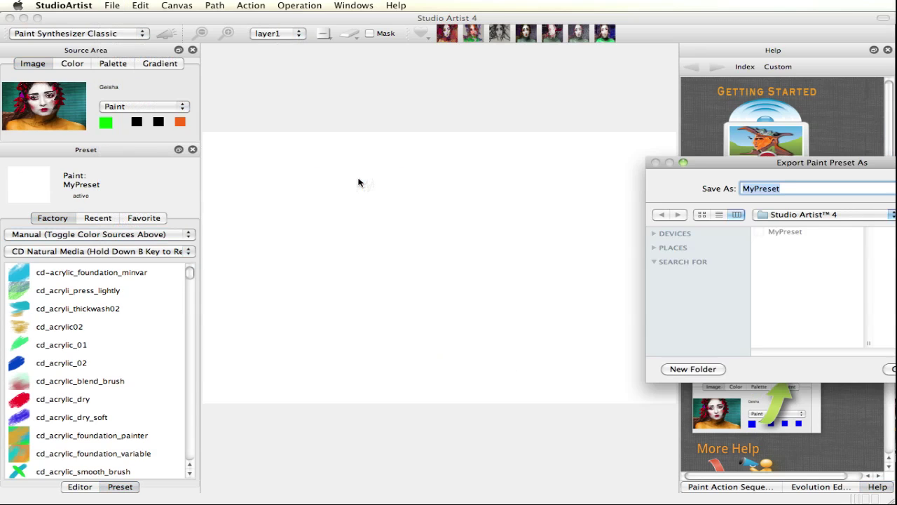
drag(816, 161, 405, 161)
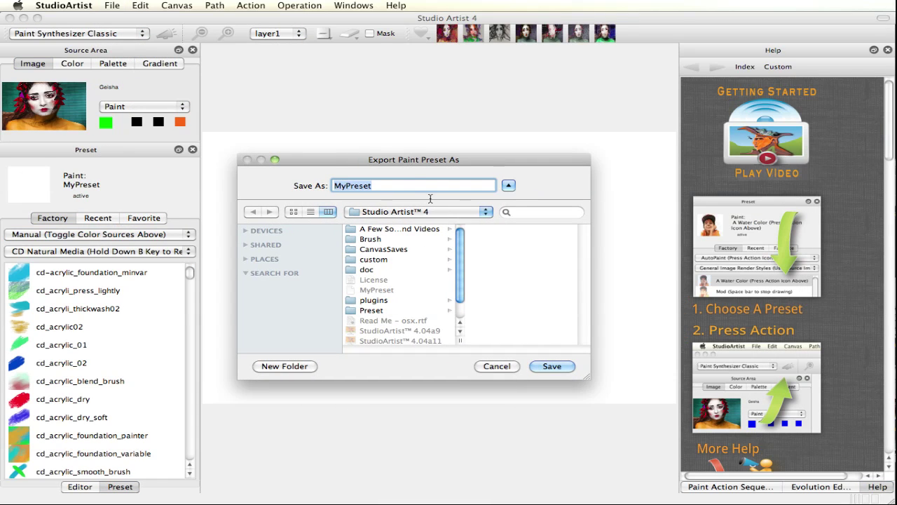
click(364, 214)
click(364, 214)
click(365, 311)
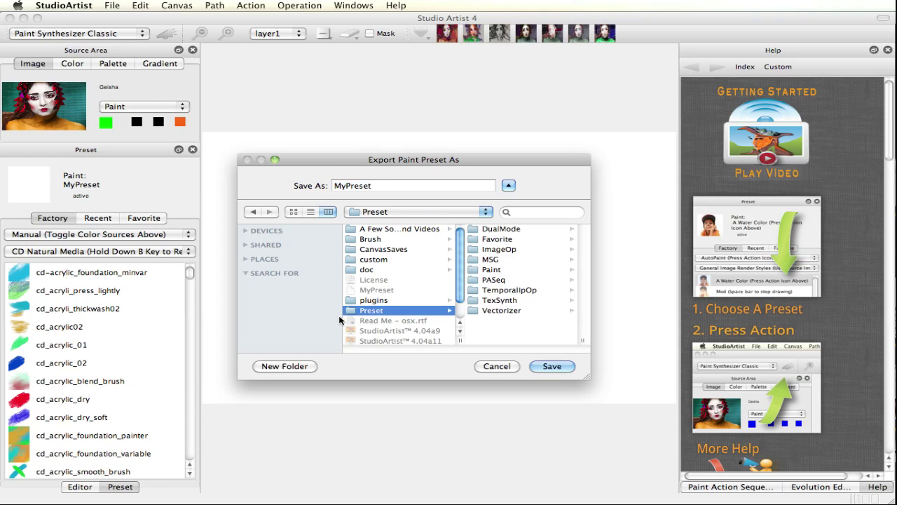
click(493, 271)
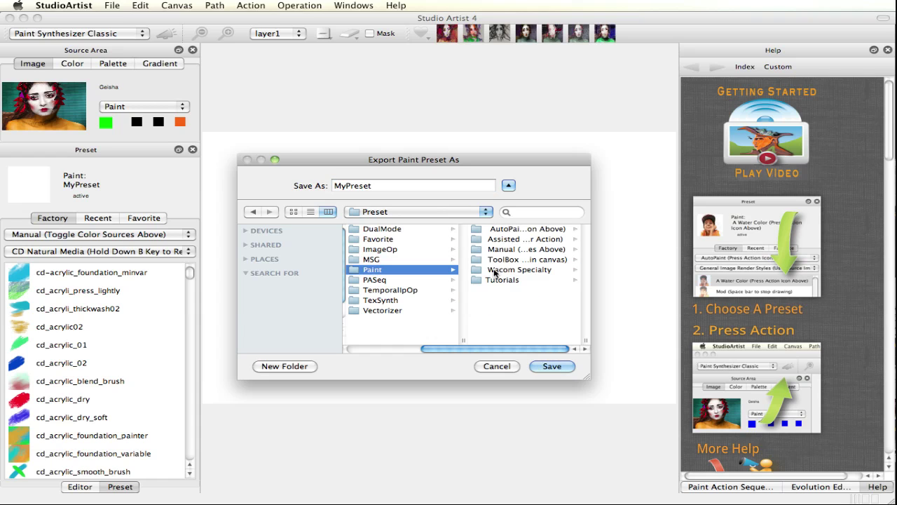
click(513, 229)
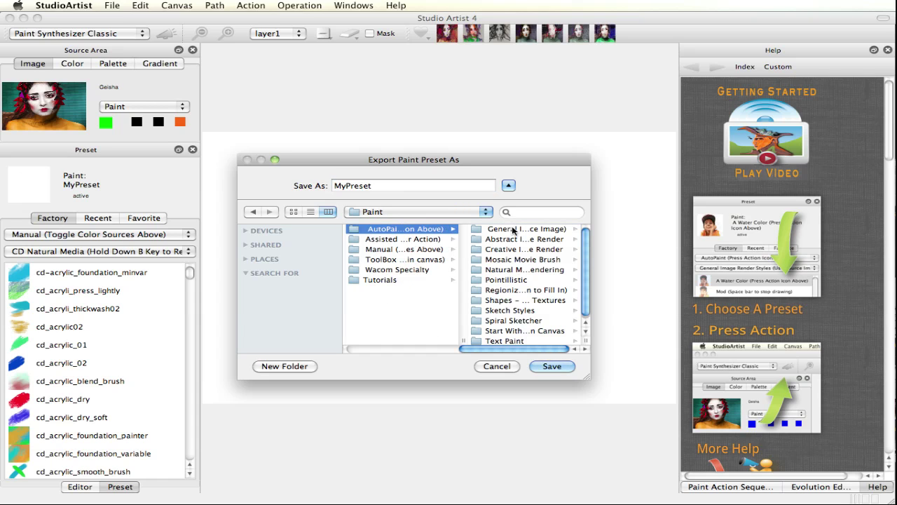
click(513, 230)
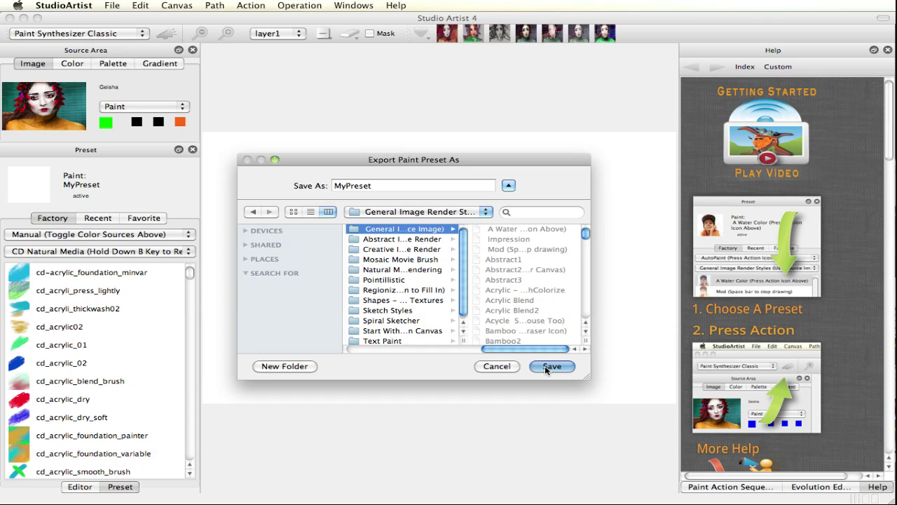
click(550, 366)
click(512, 242)
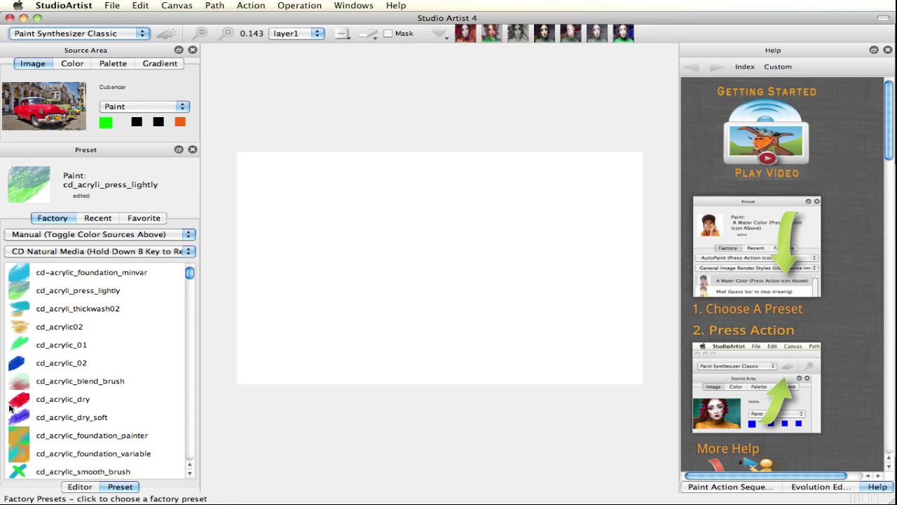
Show the Natural Media favorites category and add the current cd_acryli_press_lightly preset to its favorites
click(442, 33)
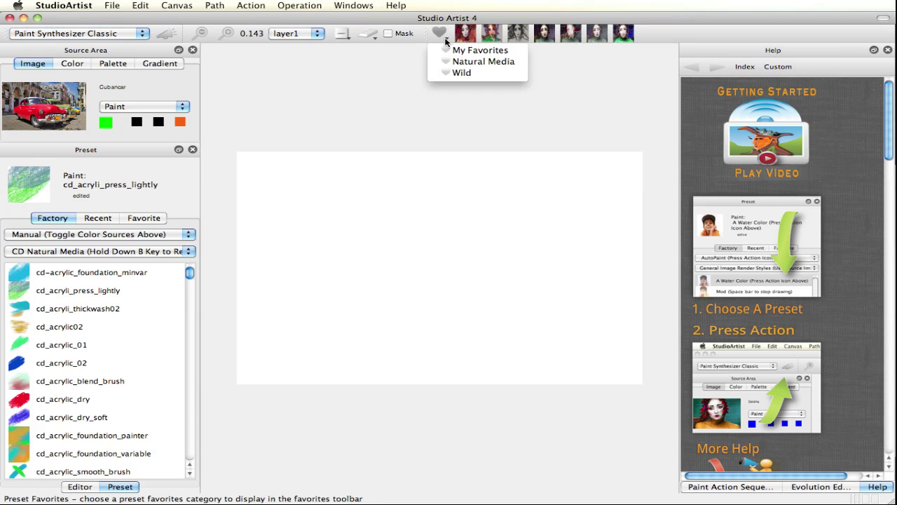
click(453, 63)
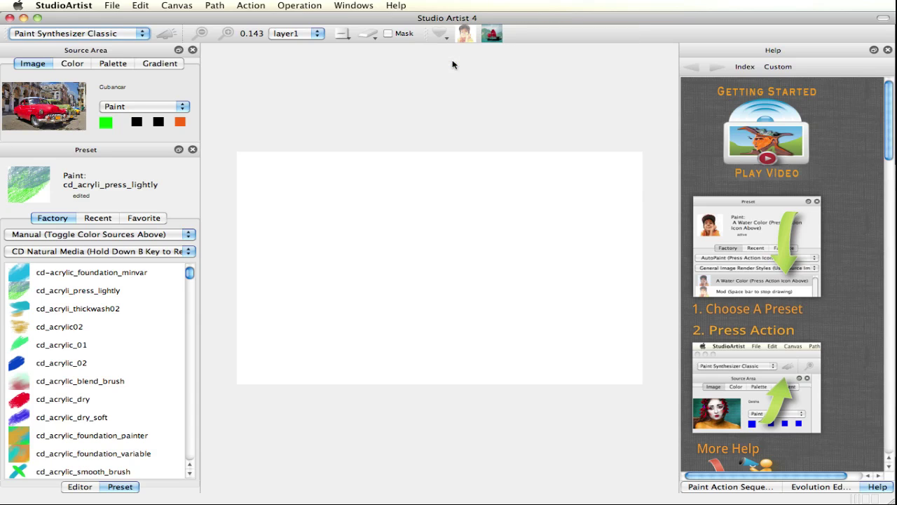
drag(26, 186, 530, 33)
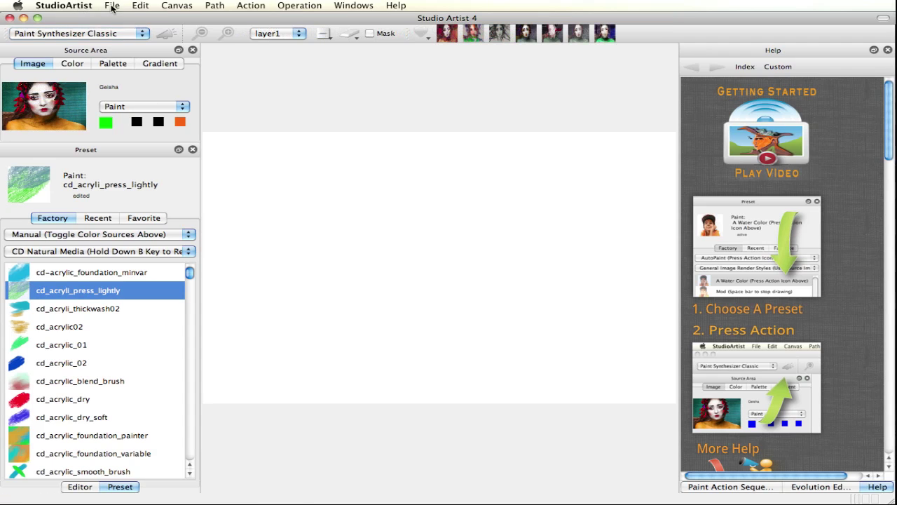
Start a new source and canvas without saving the current canvas, and open Cubancar.jpg from the Images folder as the source
click(113, 5)
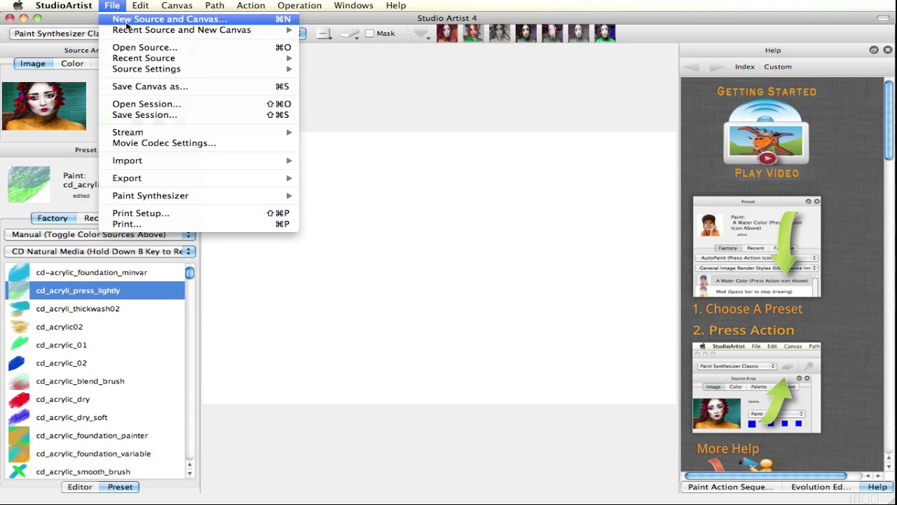
click(128, 20)
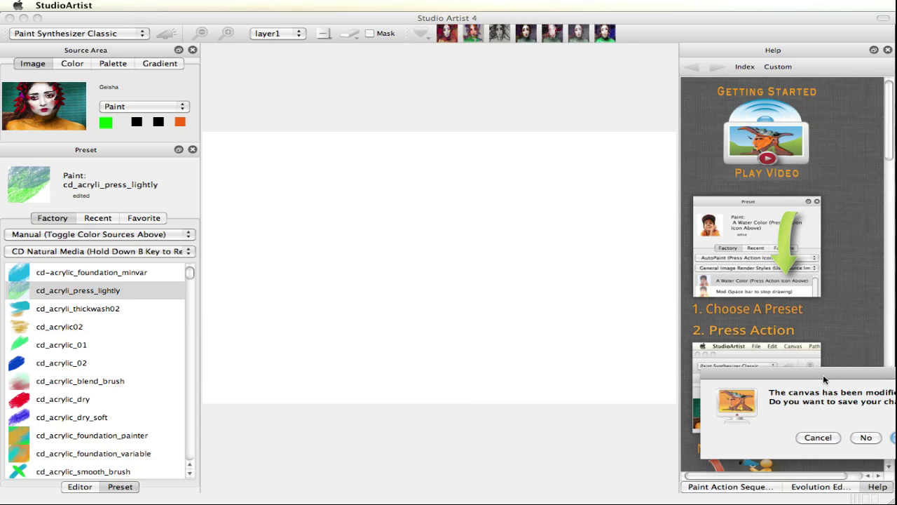
click(501, 327)
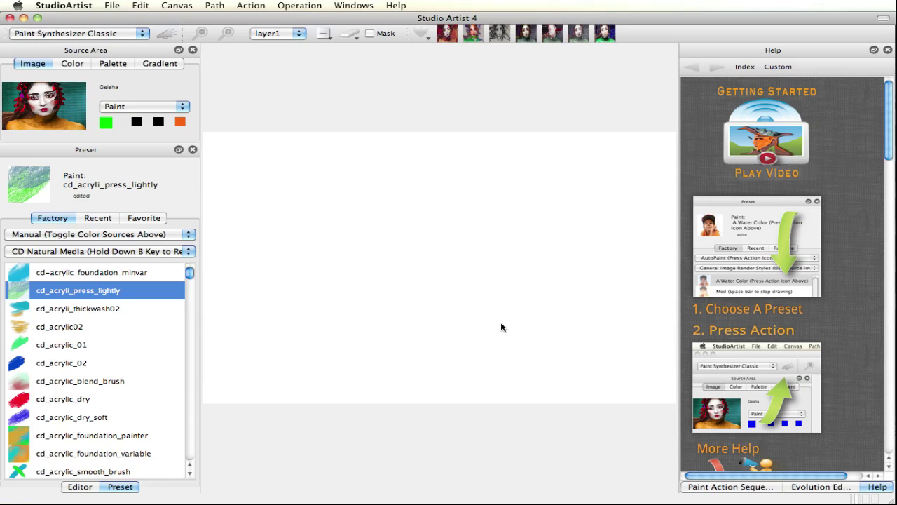
drag(798, 162, 487, 147)
click(397, 165)
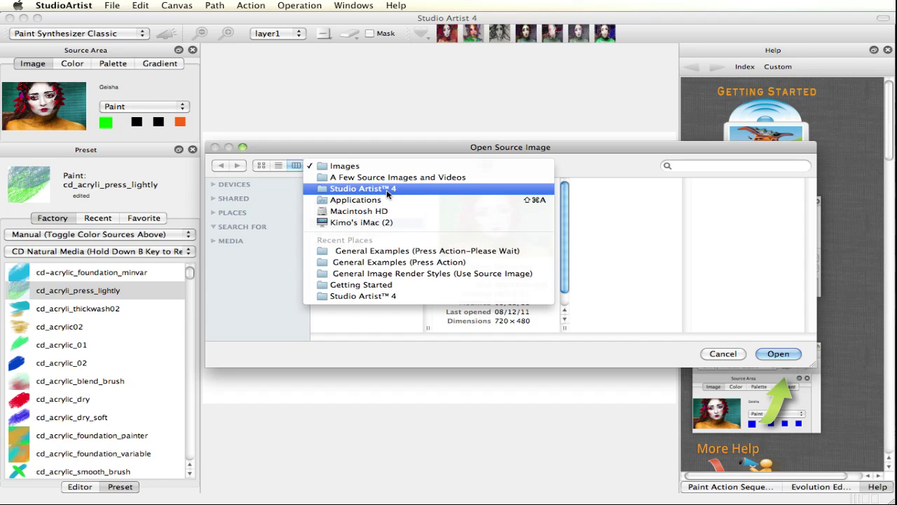
click(394, 167)
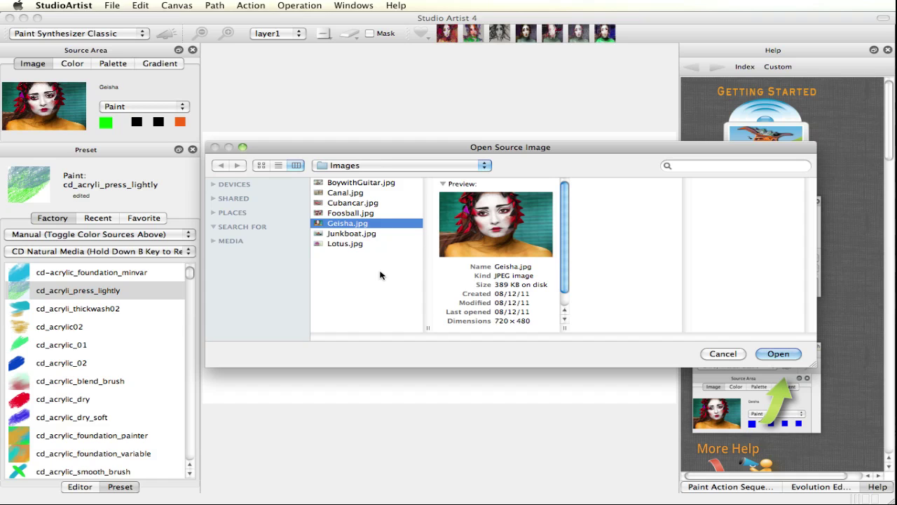
click(359, 204)
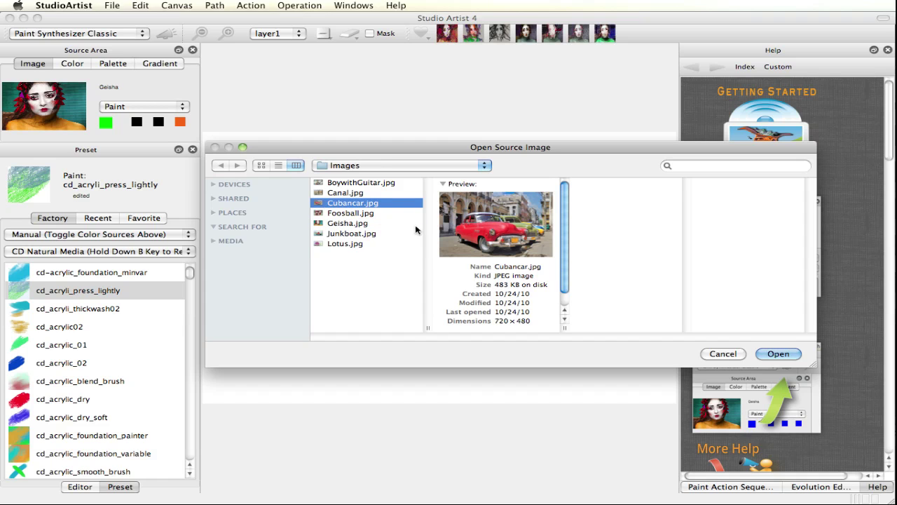
click(784, 354)
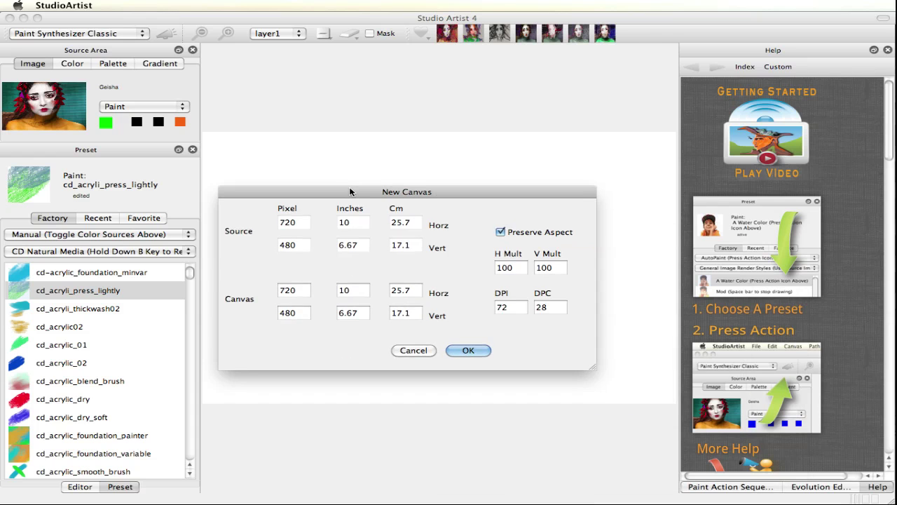
Create the new canvas with a horizontal size multiplier of 600 and the aspect ratio preserved
drag(354, 191, 393, 177)
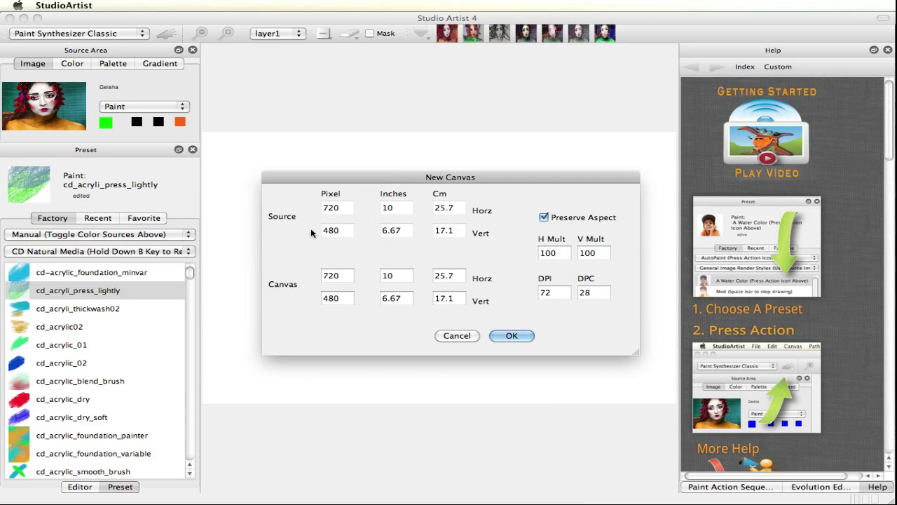
double_click(553, 257)
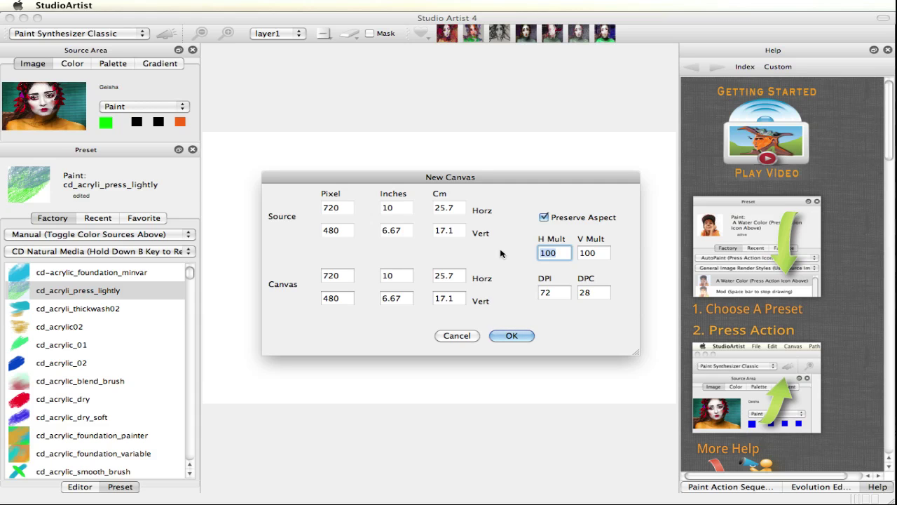
text(600)
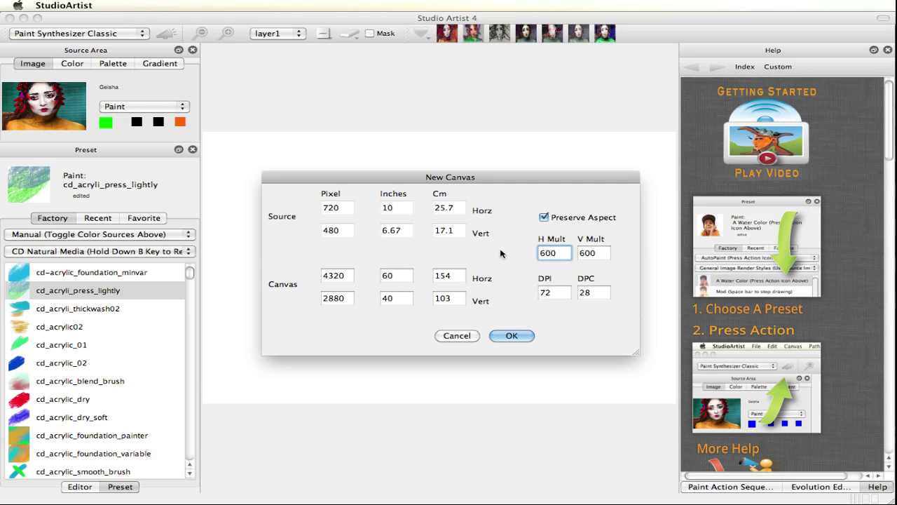
click(510, 336)
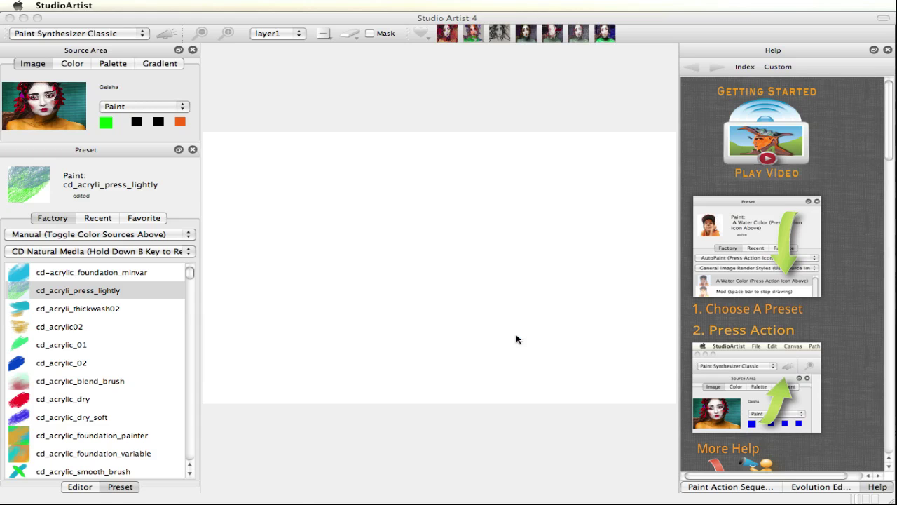
click(202, 33)
click(202, 33)
click(202, 33)
click(202, 33)
click(202, 33)
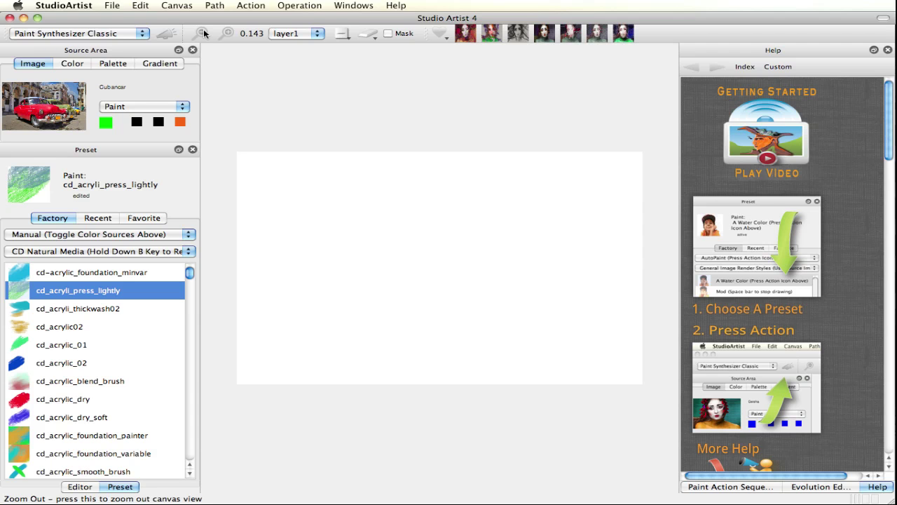
Look through the Help page down to the Training Videos and Preset Browser sections
scroll(771, 280, down, 10)
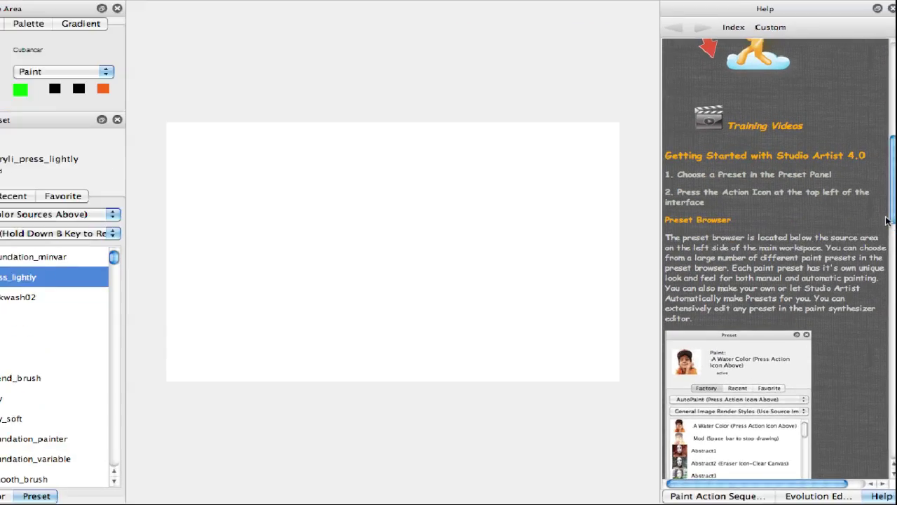